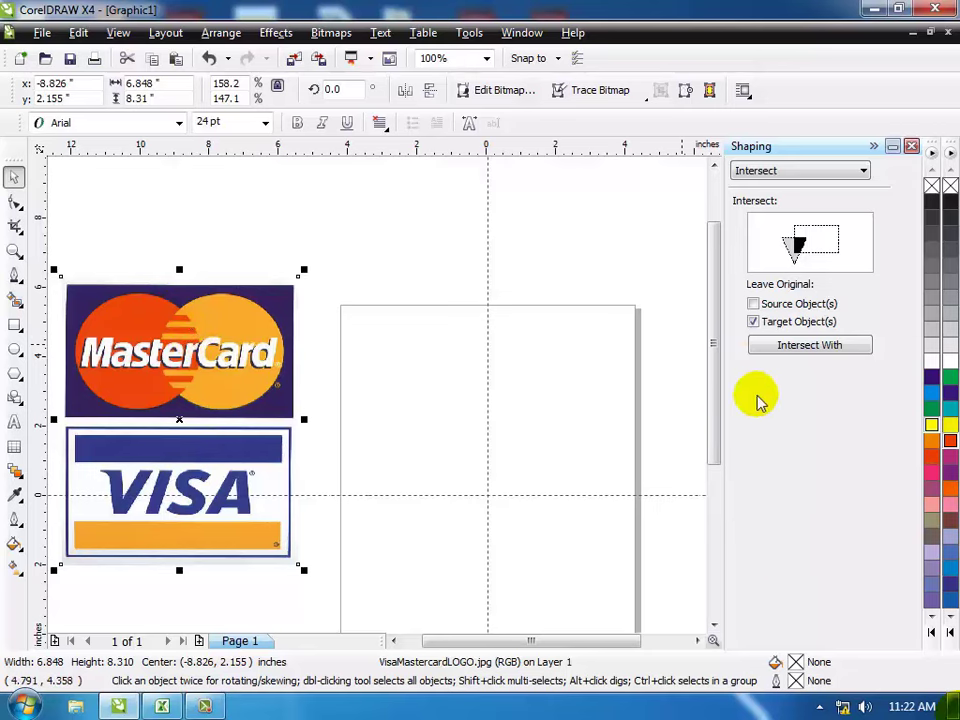
Draw an upright ellipse about 4.25 inches wide and 5.25 inches tall on the left half of the page.
click(714, 625)
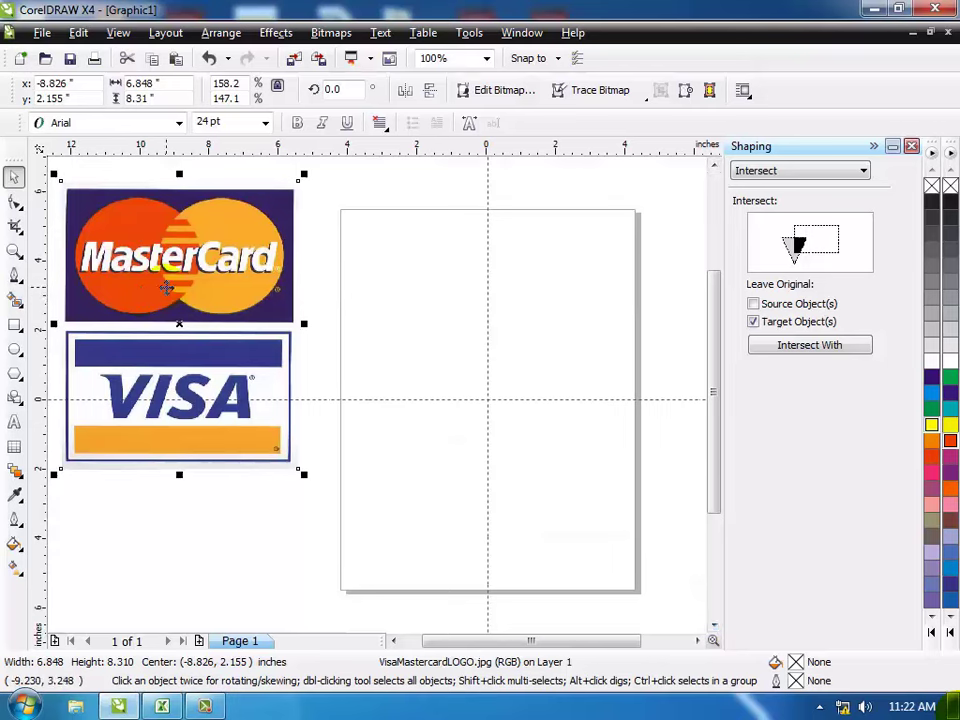
click(14, 350)
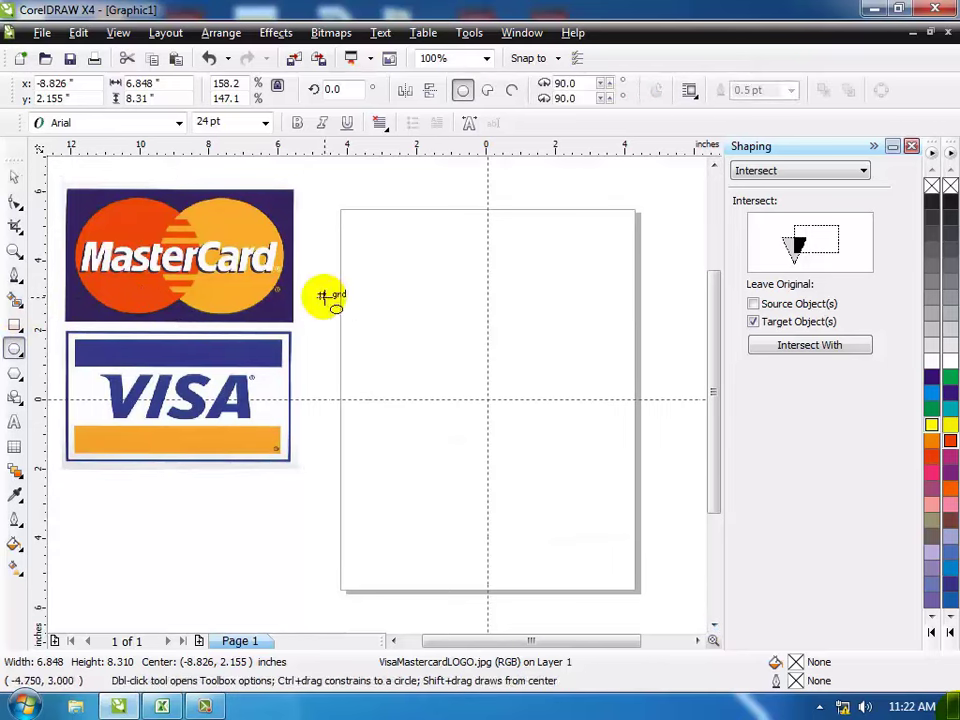
mouse_move(330, 303)
mouse_down()
mouse_move(493, 513)
mouse_move(480, 485)
mouse_up()
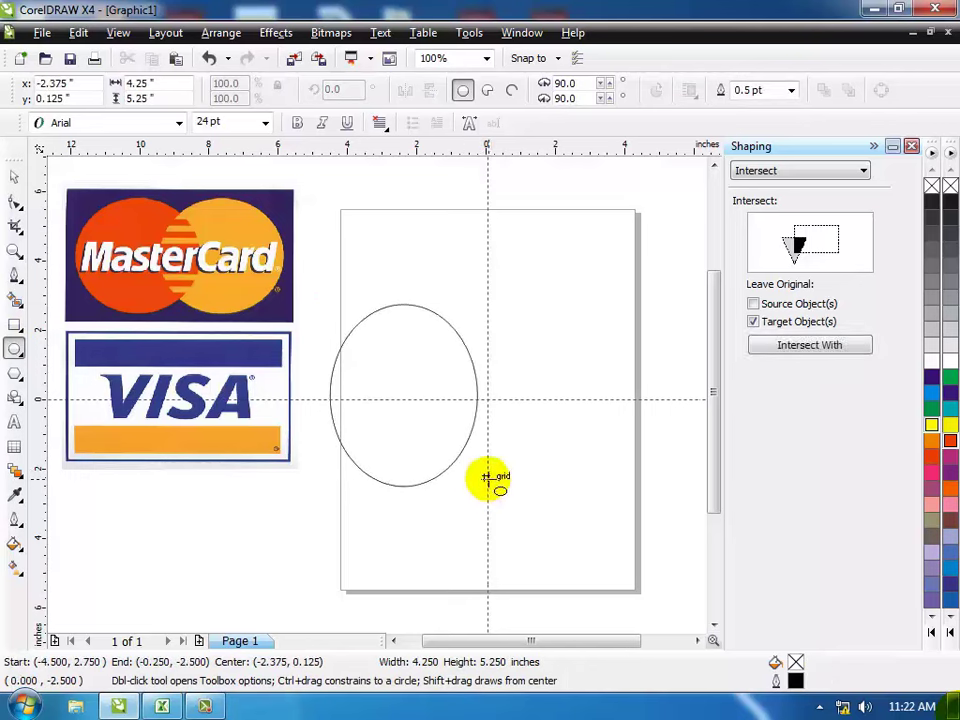
click(14, 176)
click(493, 300)
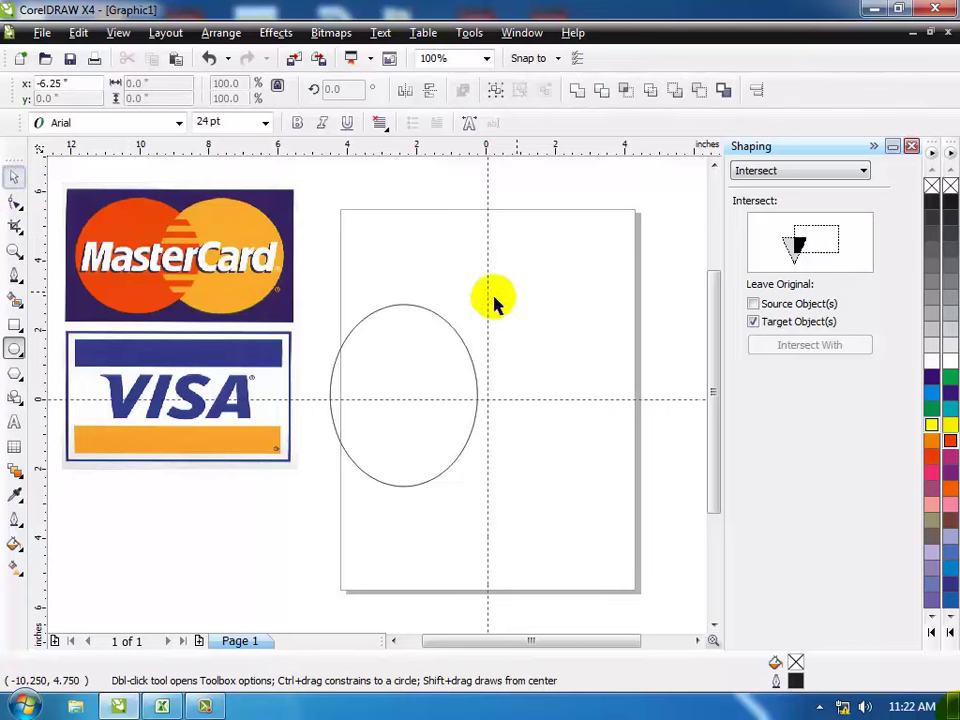
Fill the ellipse with red and remove its outline.
click(424, 311)
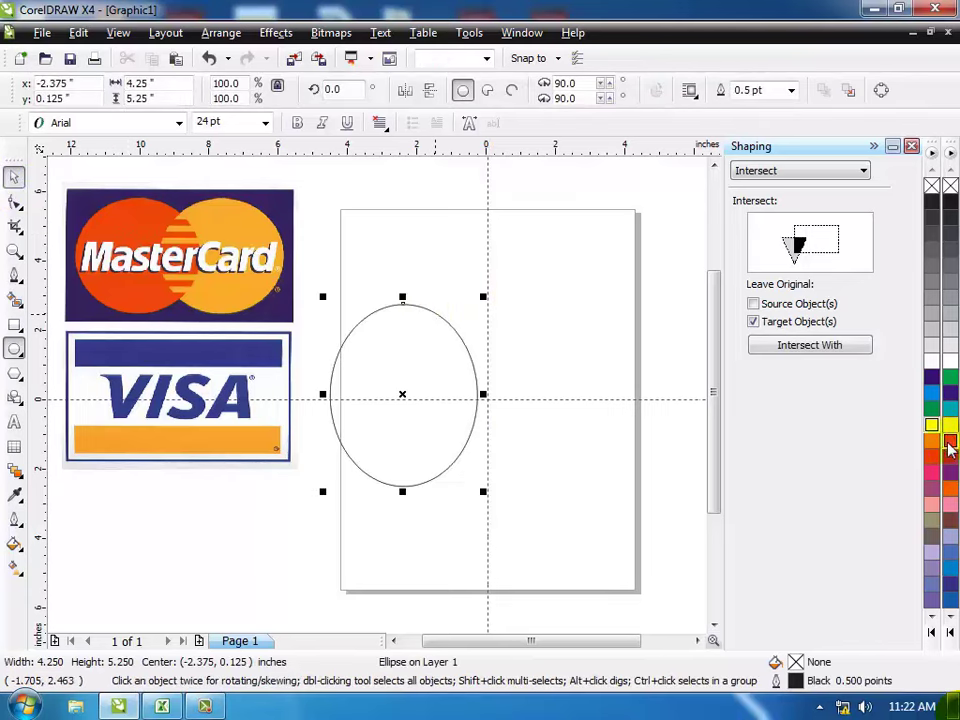
click(949, 450)
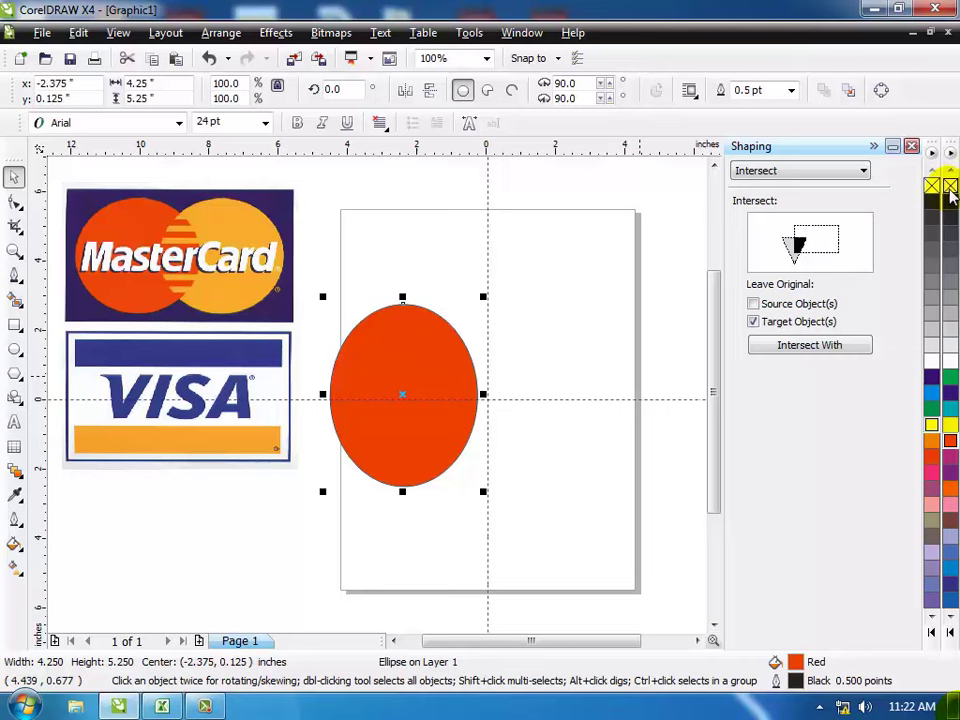
right_click(950, 190)
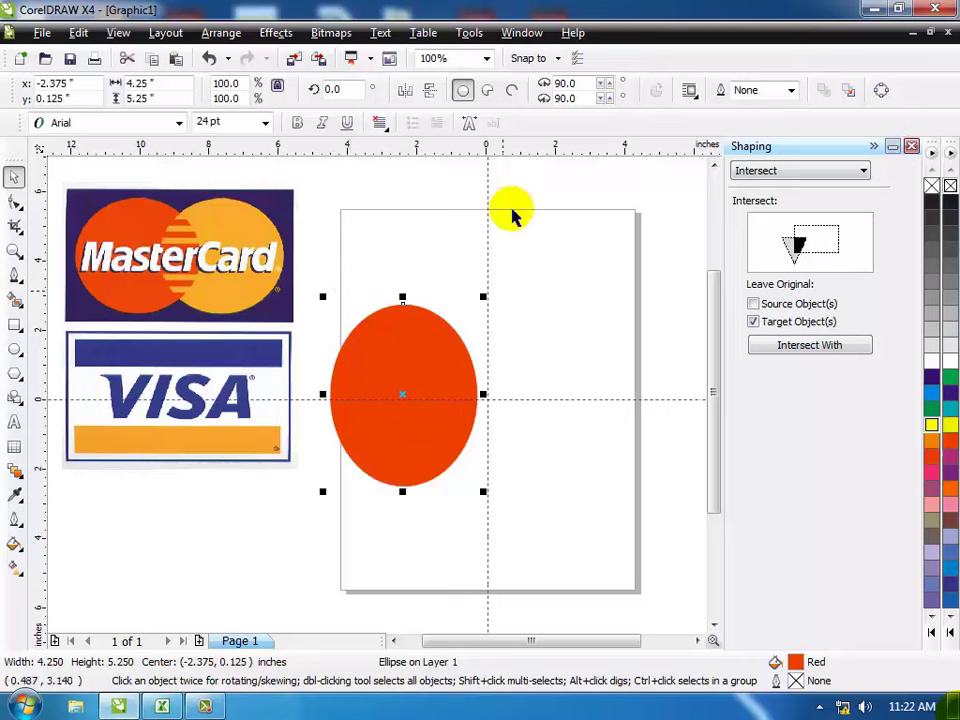
Copy and paste the red ellipse, offset the copy beside the original, and fill the copy with yellow.
click(152, 60)
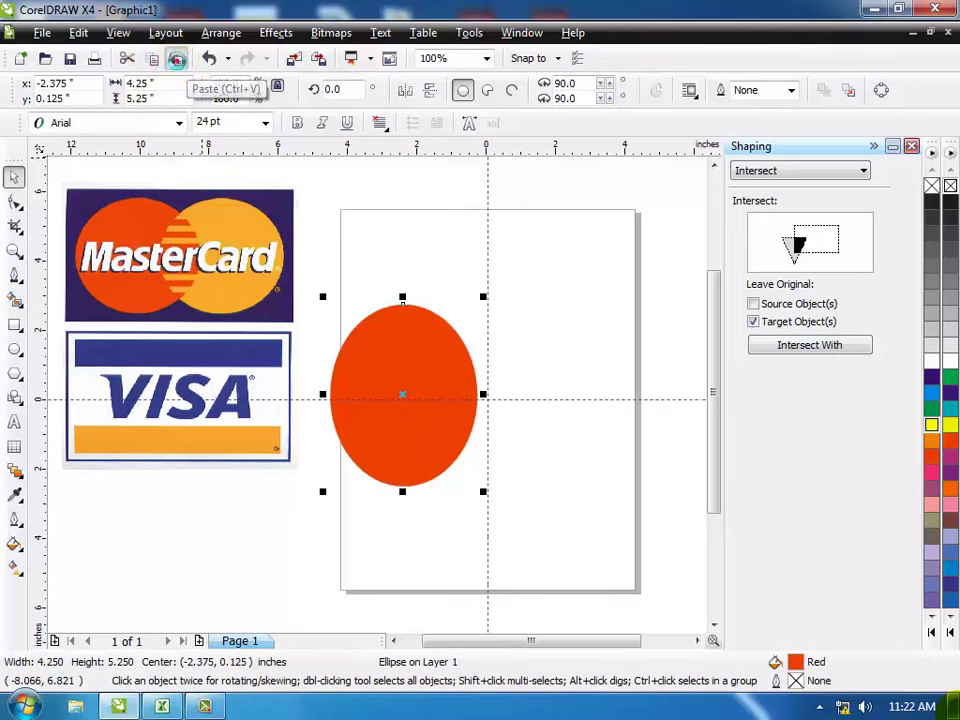
click(176, 59)
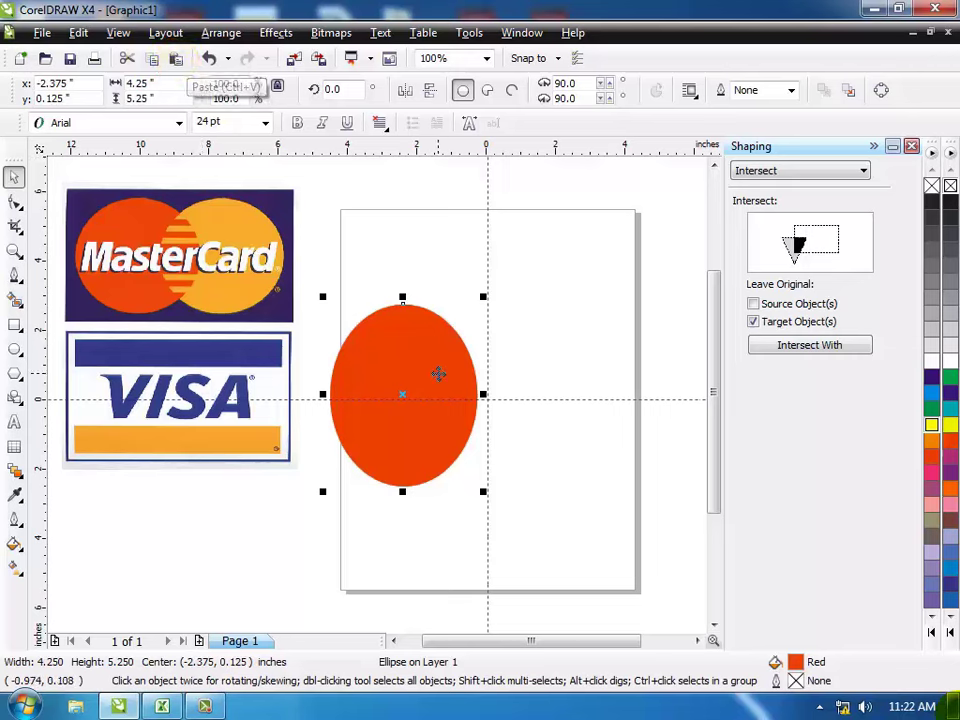
drag(438, 373, 344, 365)
click(344, 365)
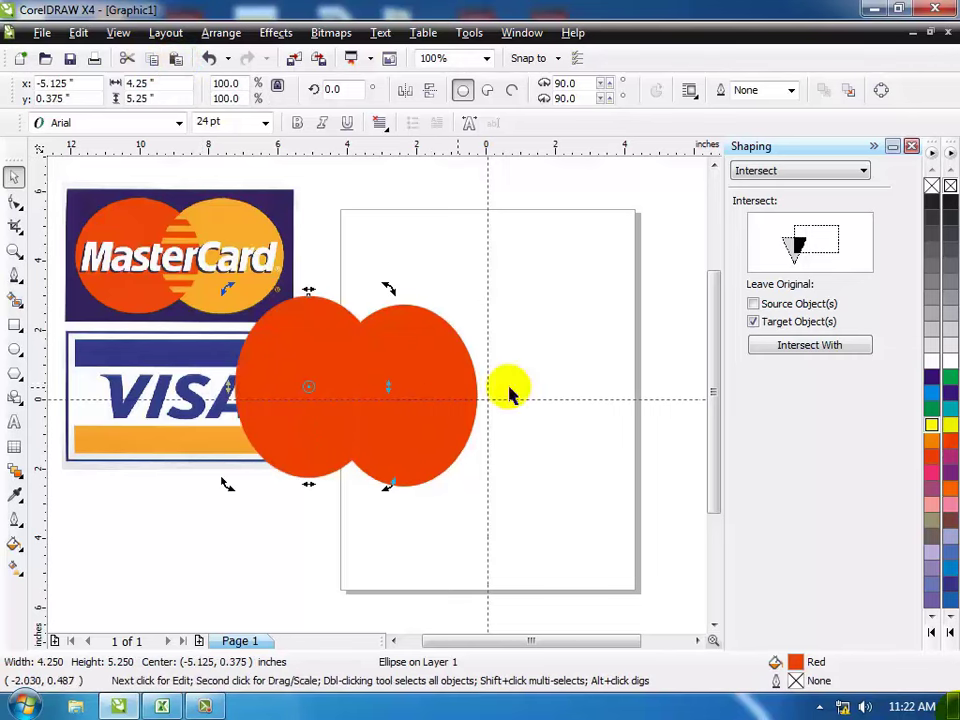
click(947, 427)
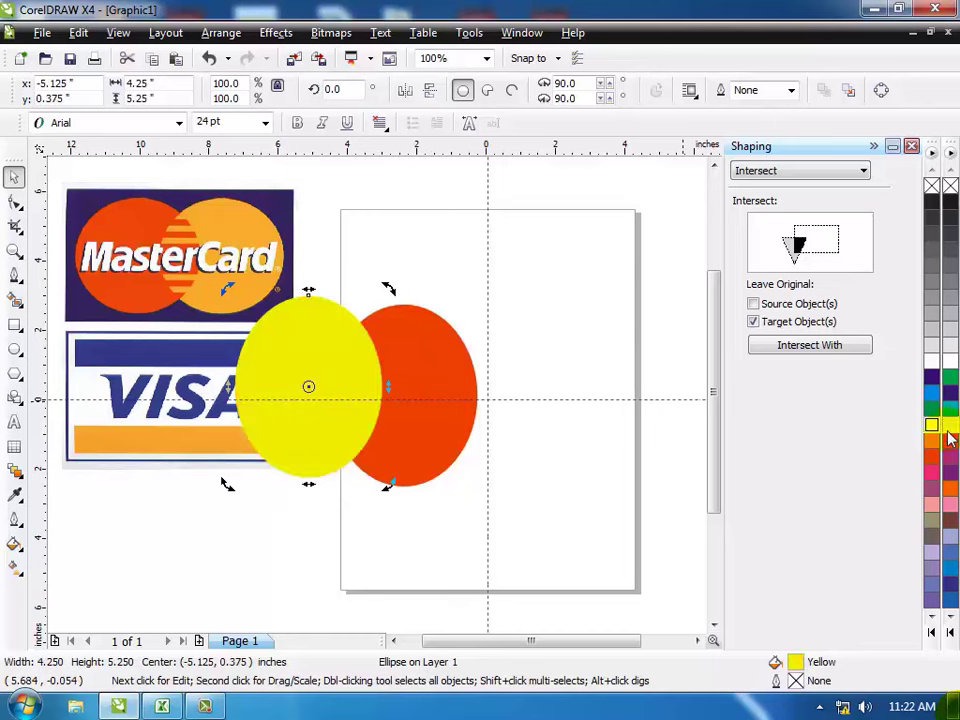
Move the yellow ellipse to the other side of the red one so it overlaps the red ellipse's right edge.
drag(930, 432, 462, 373)
drag(347, 342, 558, 340)
key(Escape)
click(415, 357)
click(559, 340)
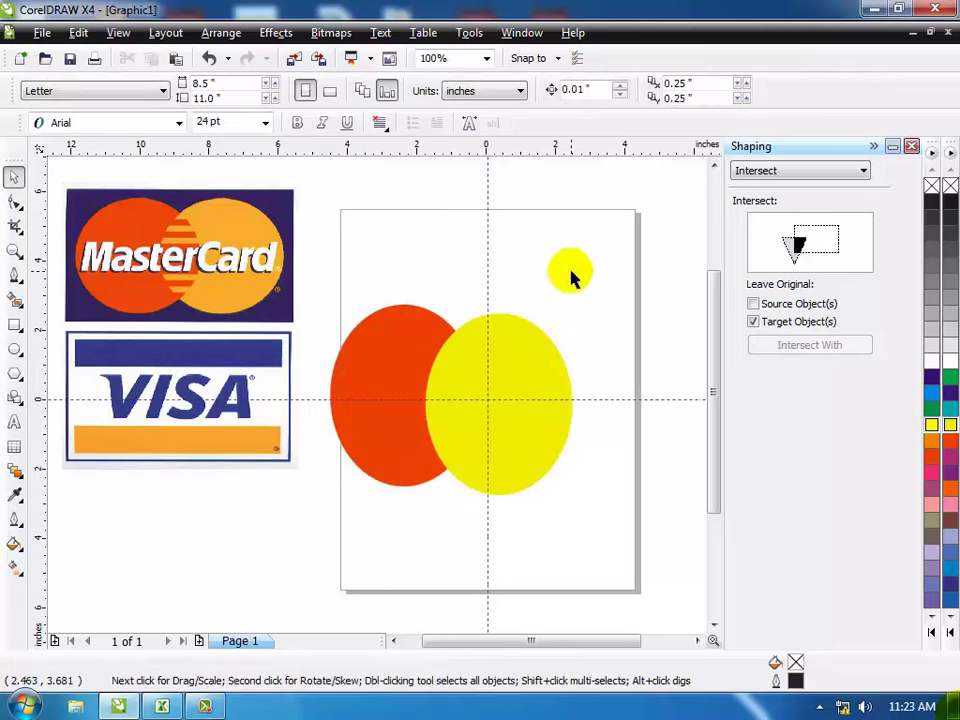
click(516, 347)
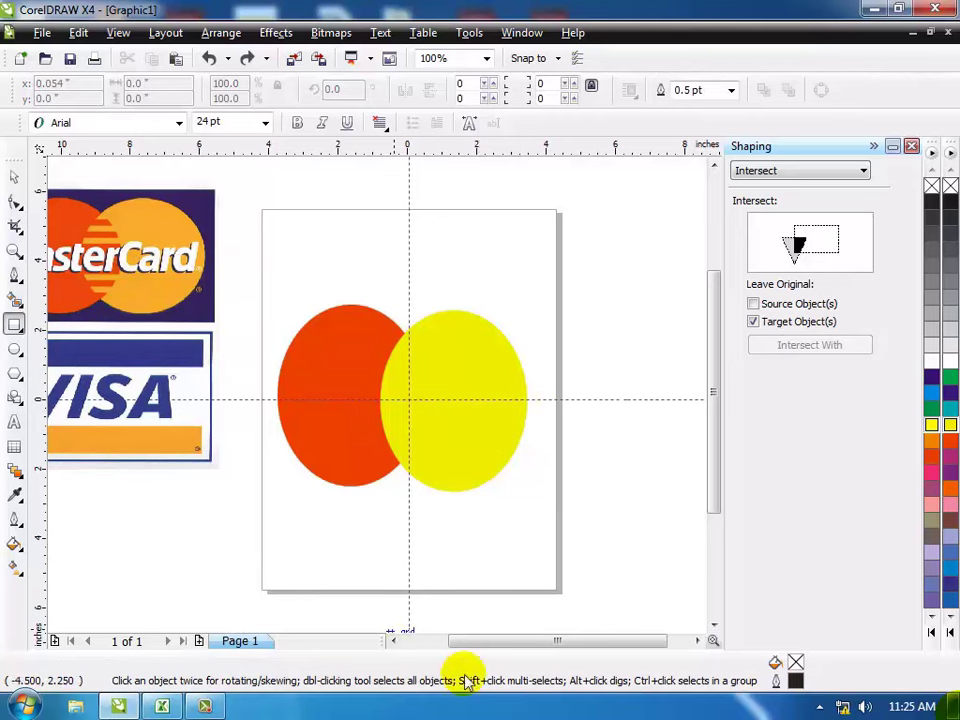
Fine-tune the yellow ellipse's overlap with the red one, placing its center at about x 1.33, y 0.04 inches.
click(398, 641)
click(396, 641)
click(396, 641)
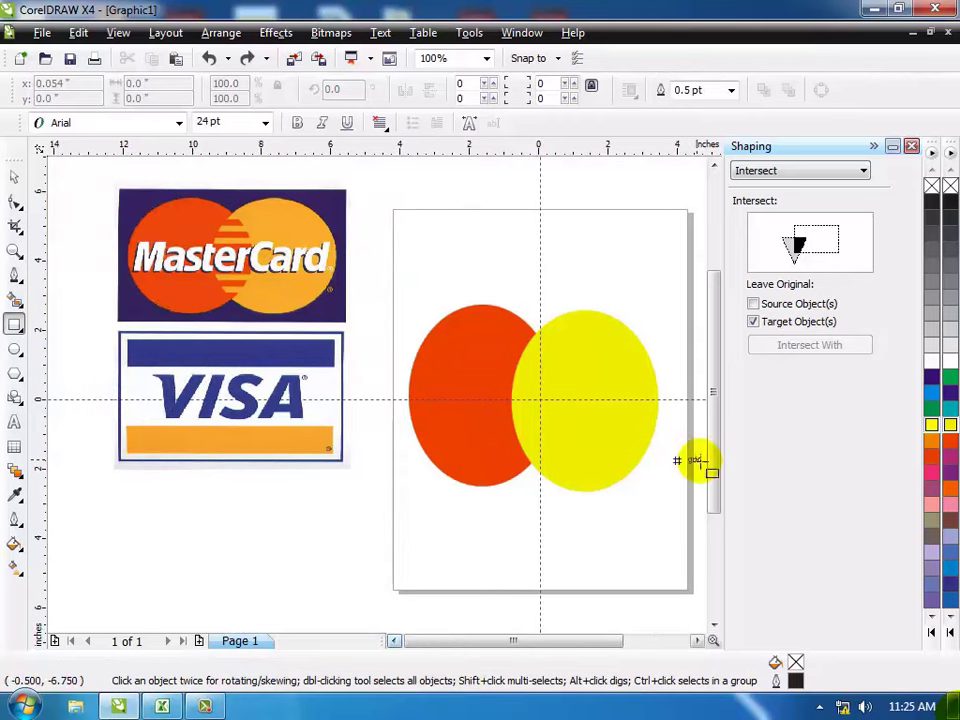
click(697, 642)
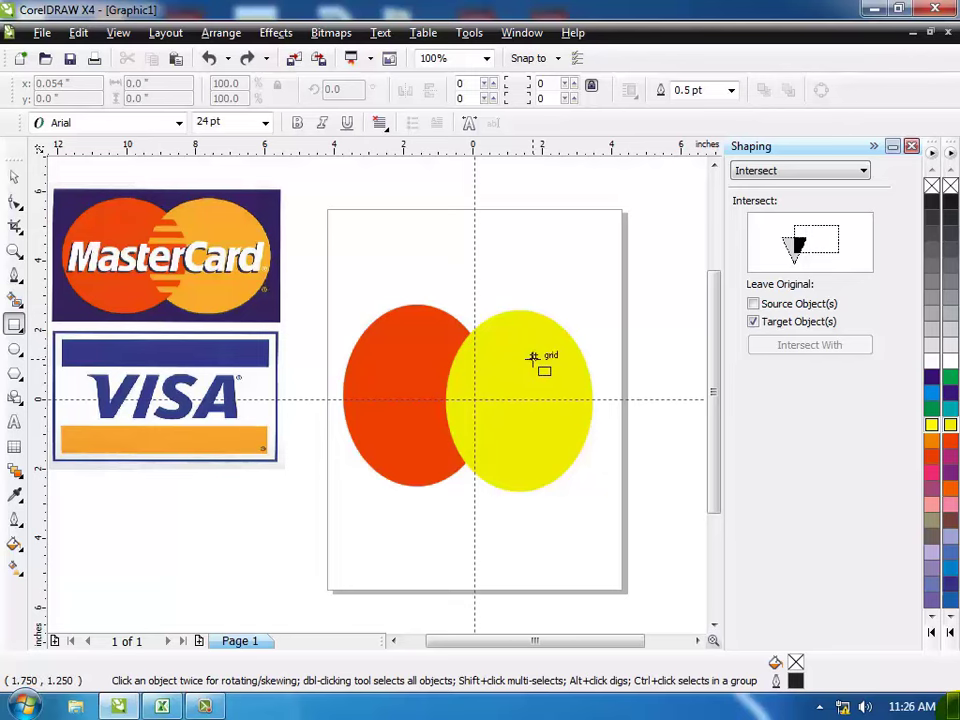
click(13, 177)
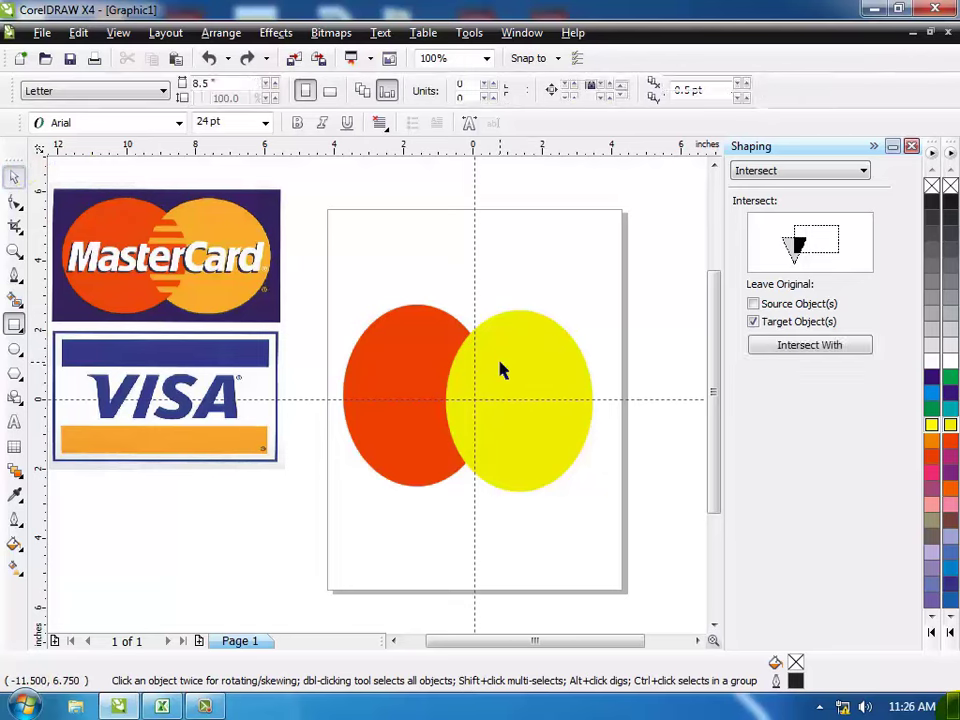
click(532, 240)
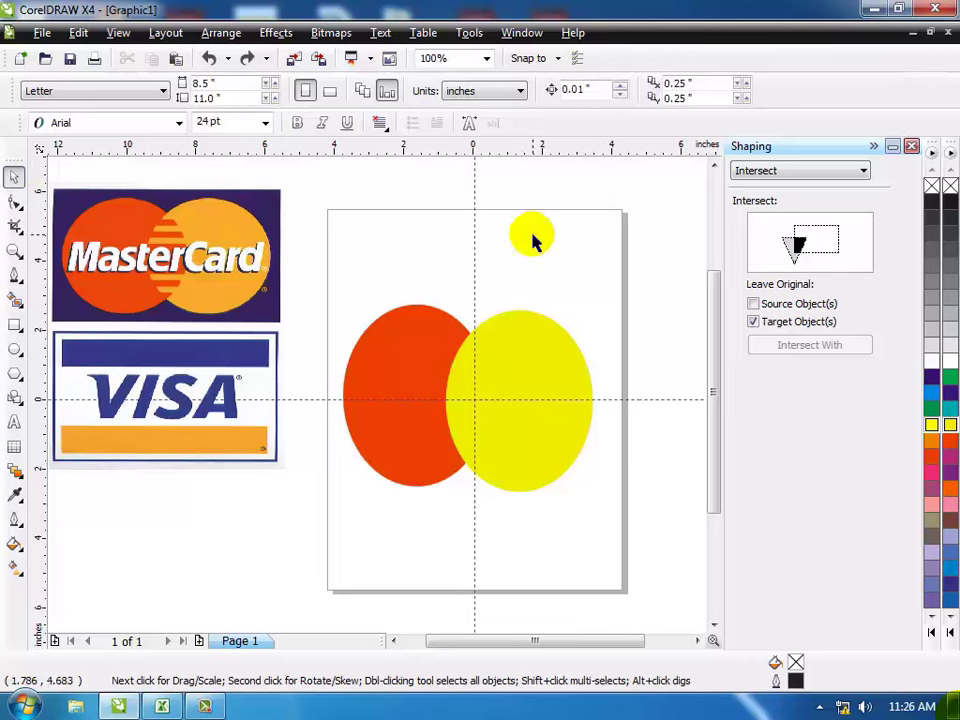
click(508, 360)
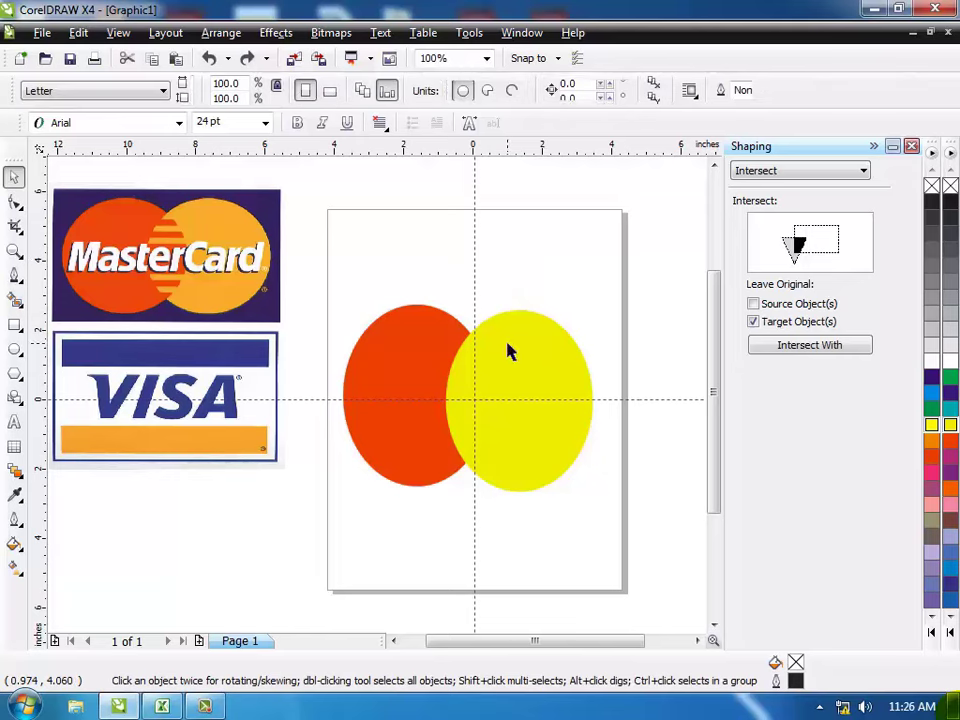
mouse_move(508, 349)
mouse_down()
mouse_move(553, 343)
mouse_move(525, 344)
mouse_up()
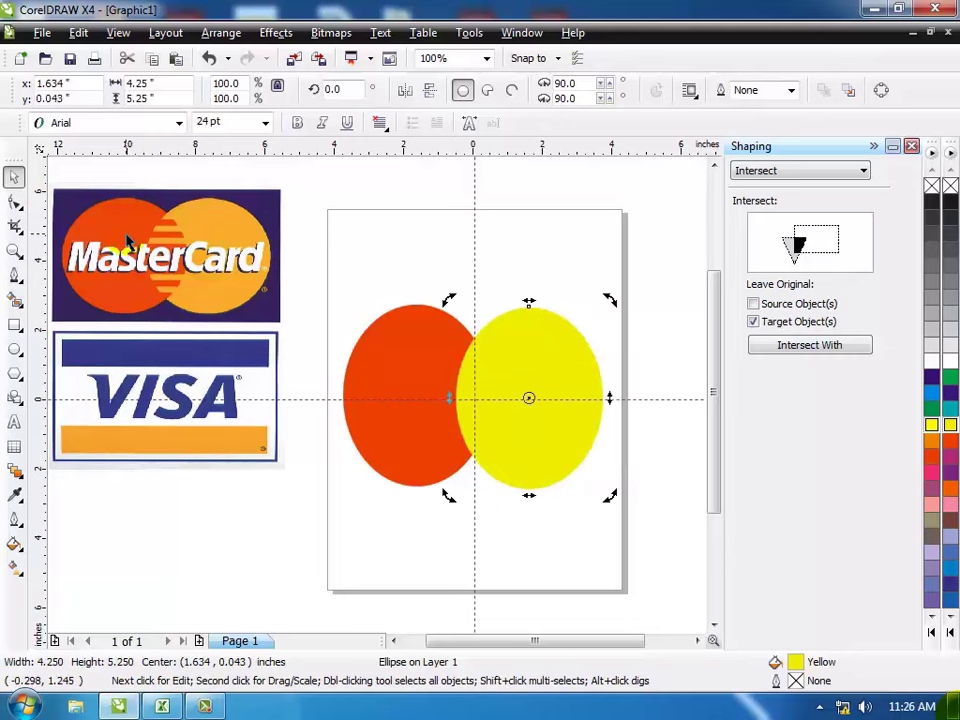
click(605, 398)
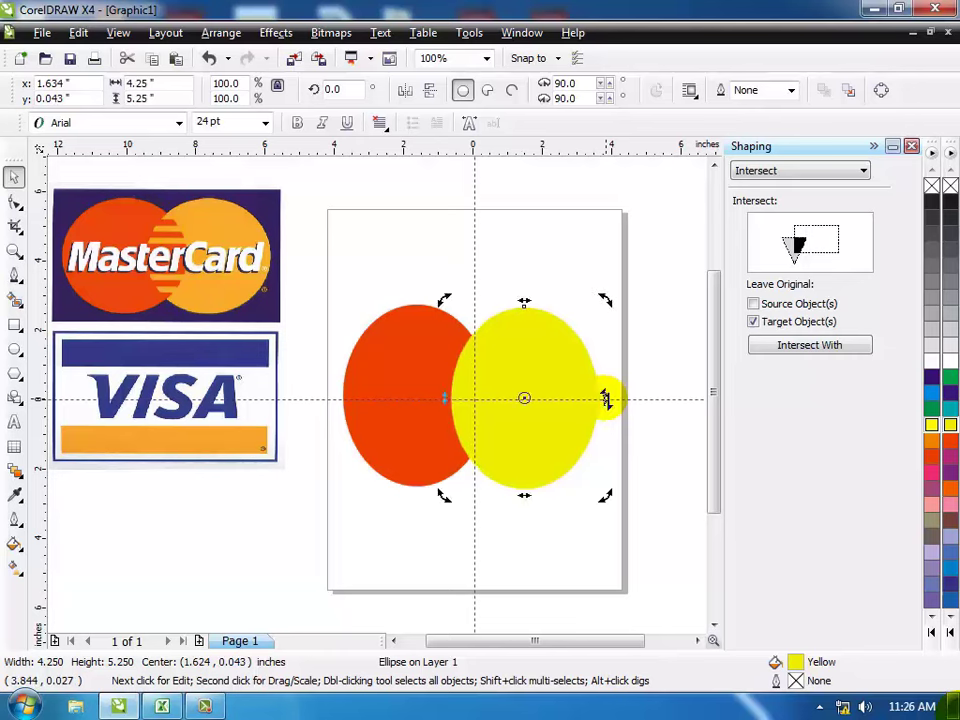
key(Left)
key(Left)
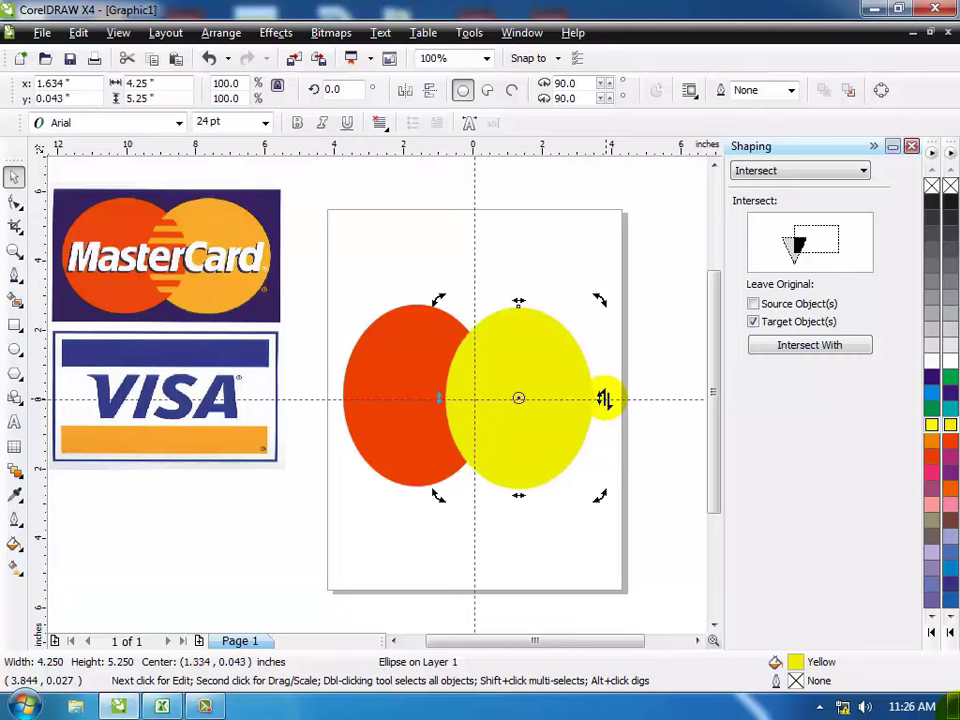
click(446, 240)
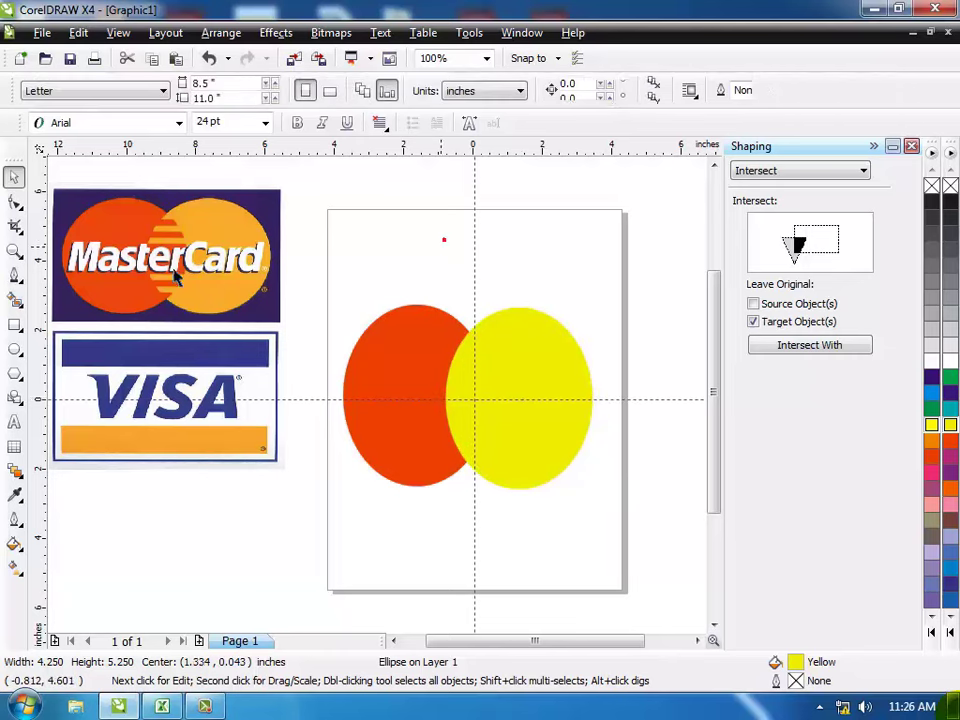
Draw a thin horizontal rectangle about 10.25 by 0.25 inches across the upper part of both ellipses.
click(15, 323)
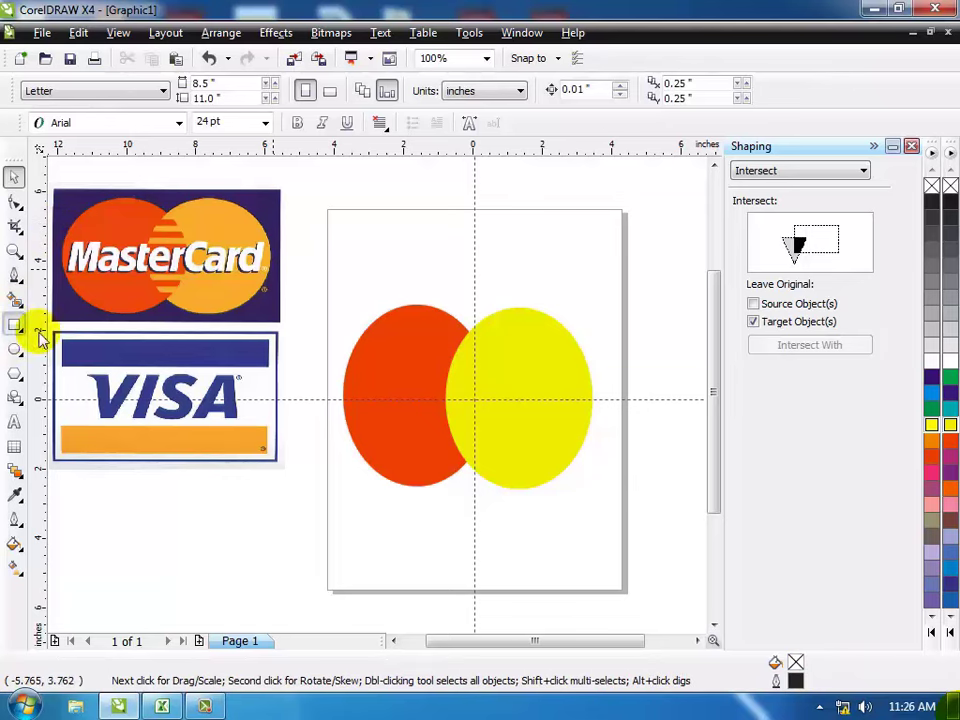
drag(299, 340, 653, 346)
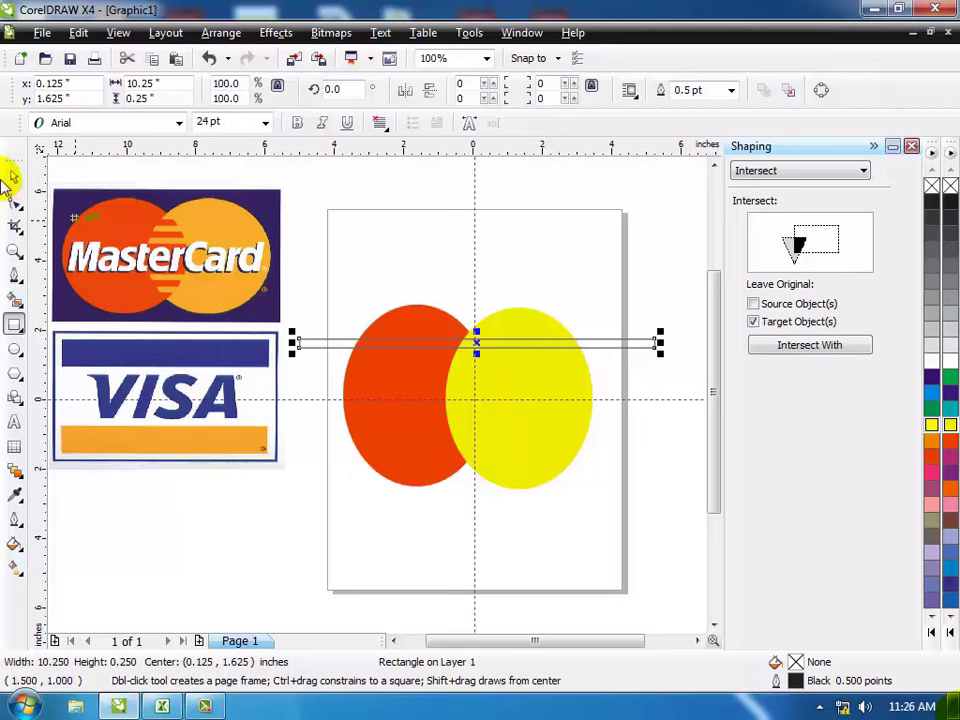
key(space)
click(342, 338)
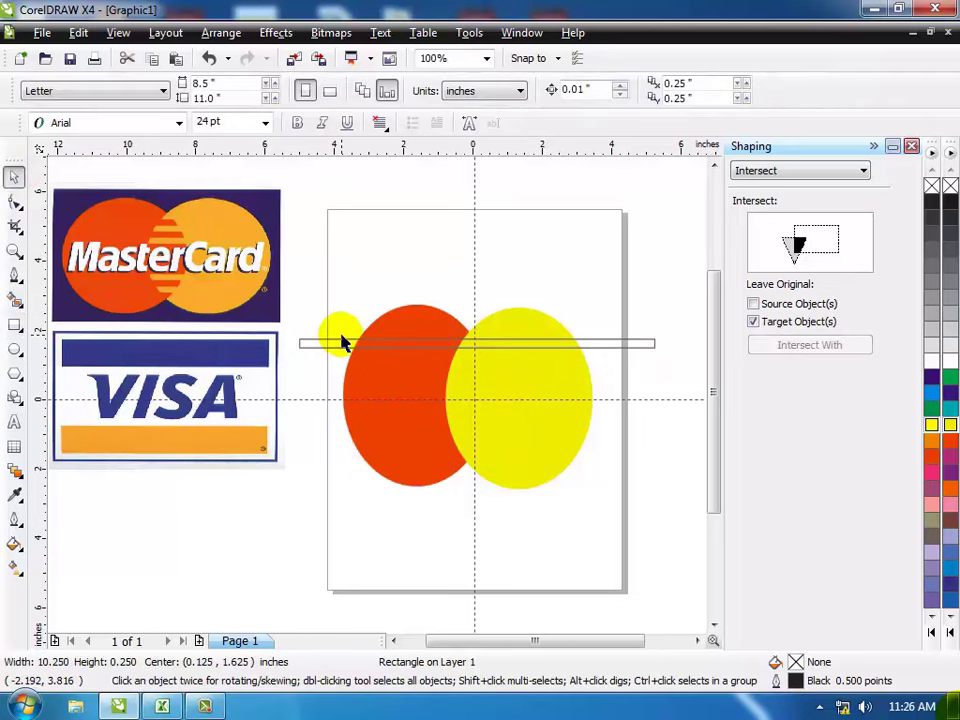
click(343, 347)
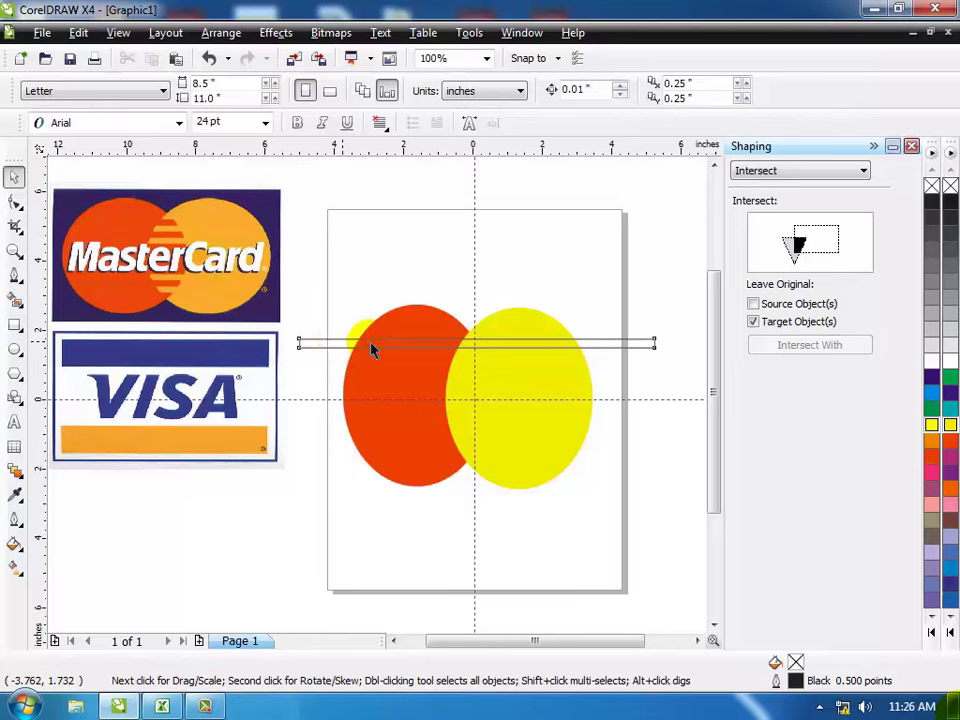
Duplicate the thin rectangle twice and nudge the copies down to form three evenly spaced bars about 1.4 inches tall overall.
click(371, 347)
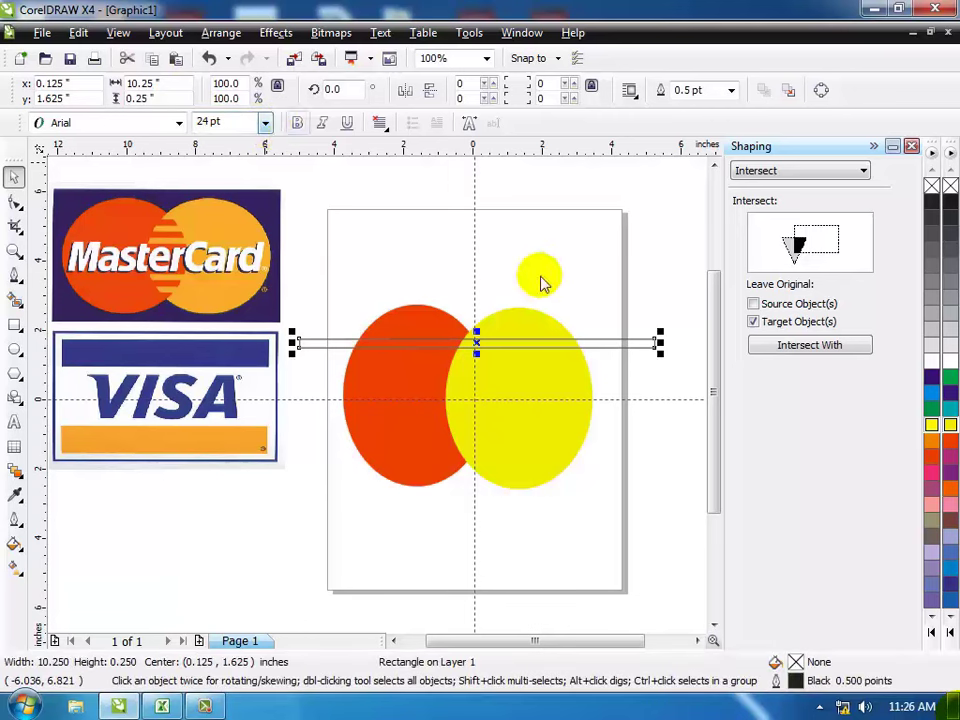
click(575, 364)
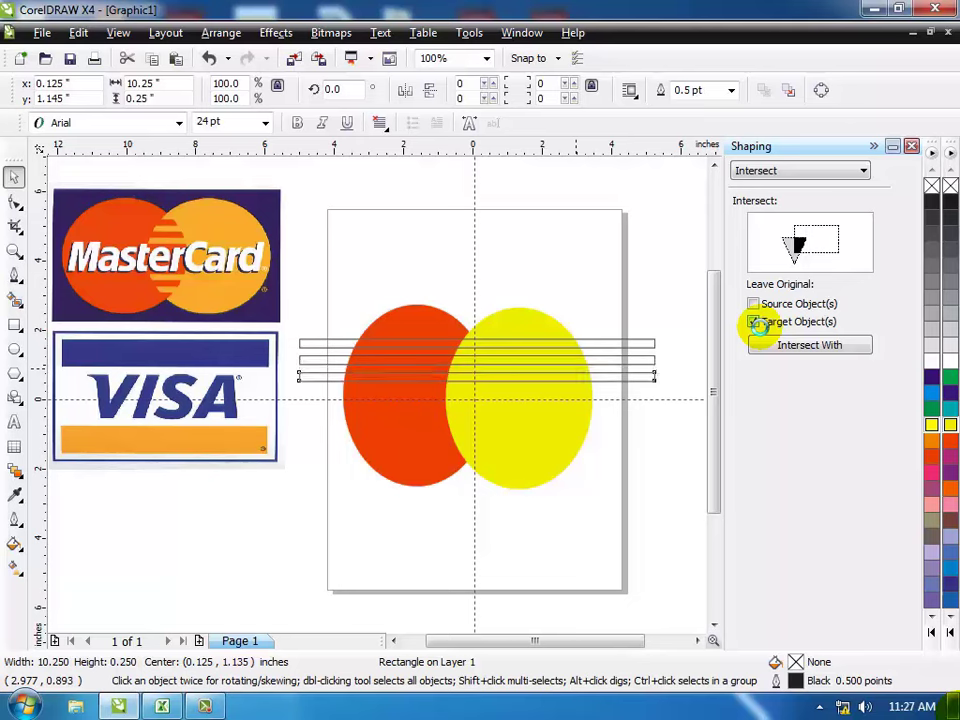
key(Down)
key(Down)
key(Down)
key(Down)
key(Down)
key(Down)
key(Down)
key(Down)
key(Down)
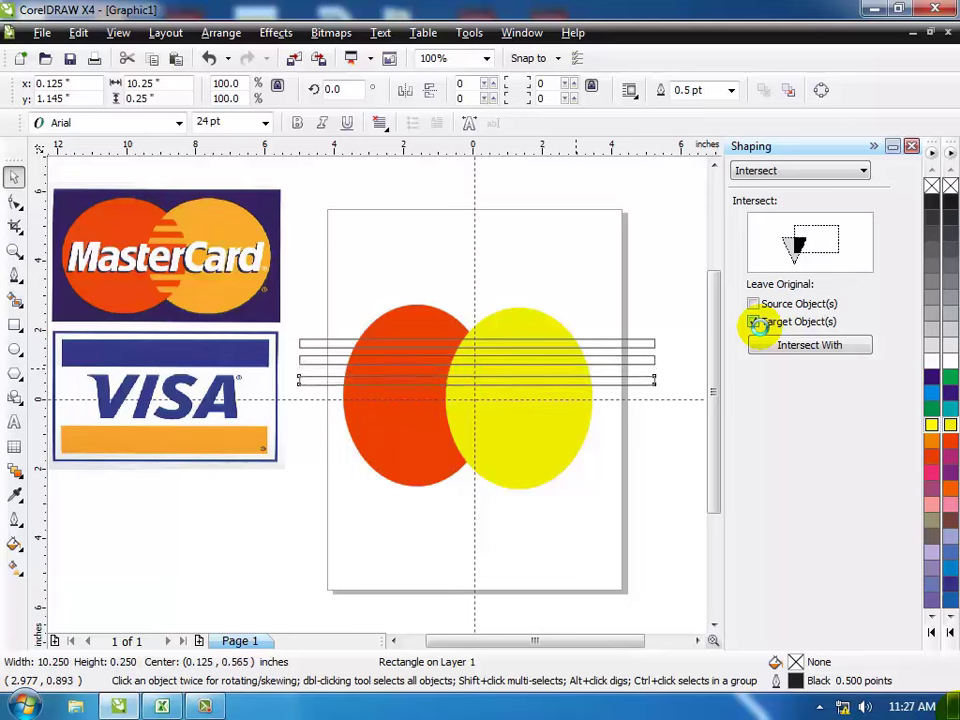
key(Down)
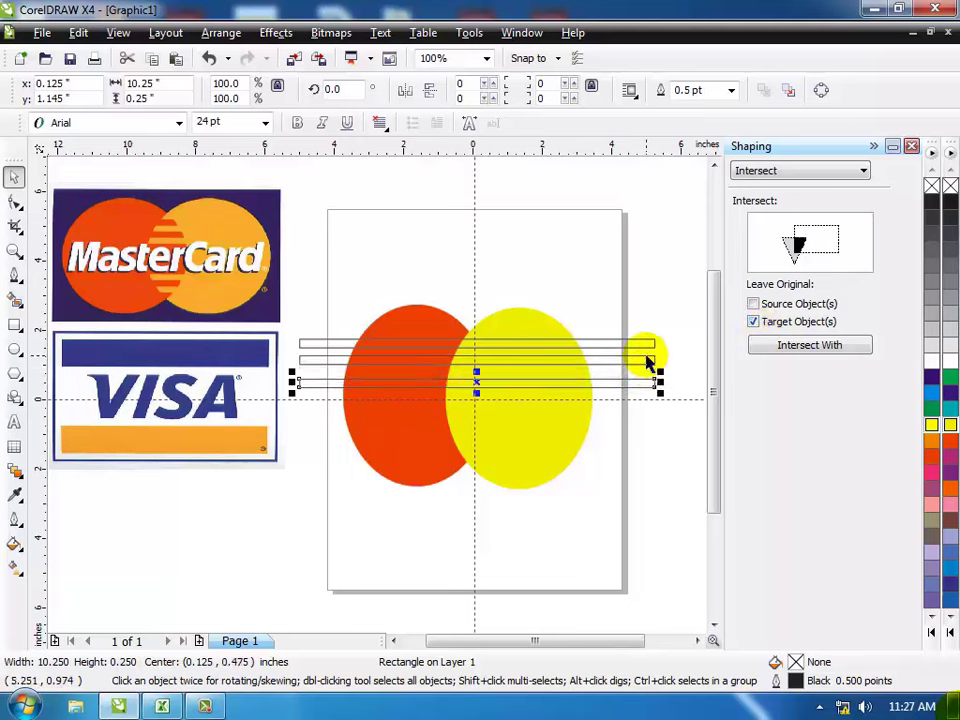
click(648, 362)
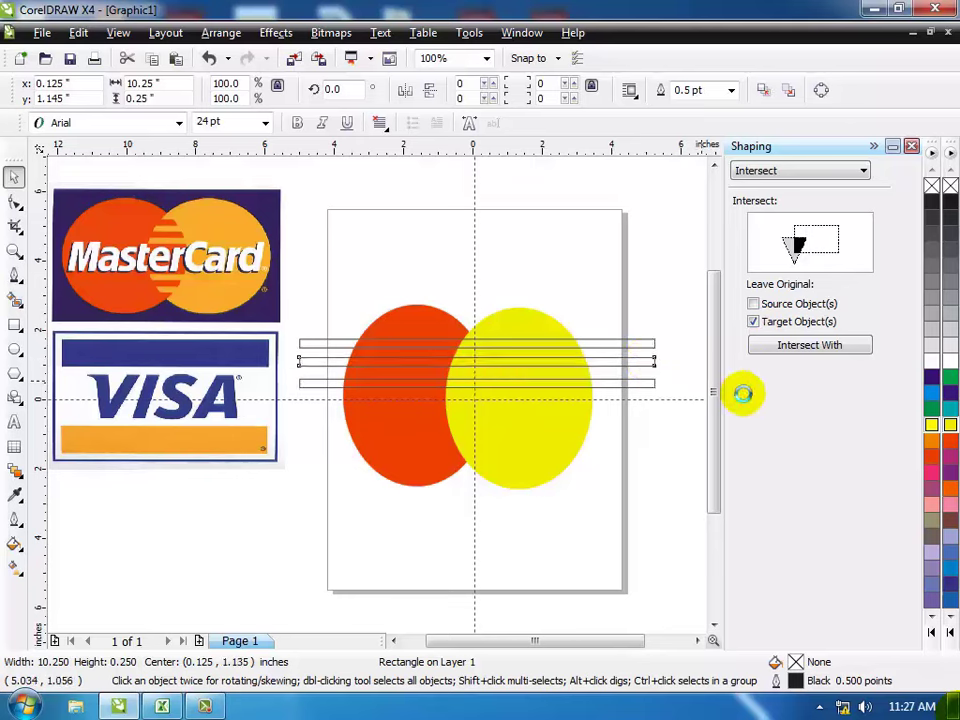
click(658, 268)
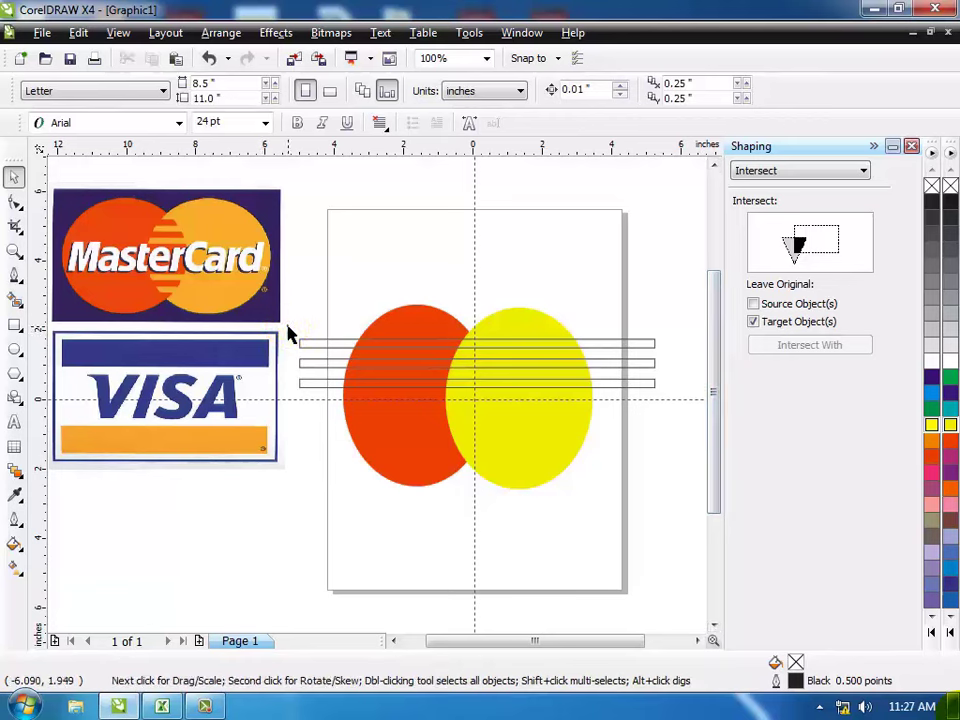
Duplicate the three horizontal bars and nudge the copies straight down below the originals, with their center at about y -0.64 inches.
drag(510, 420, 687, 419)
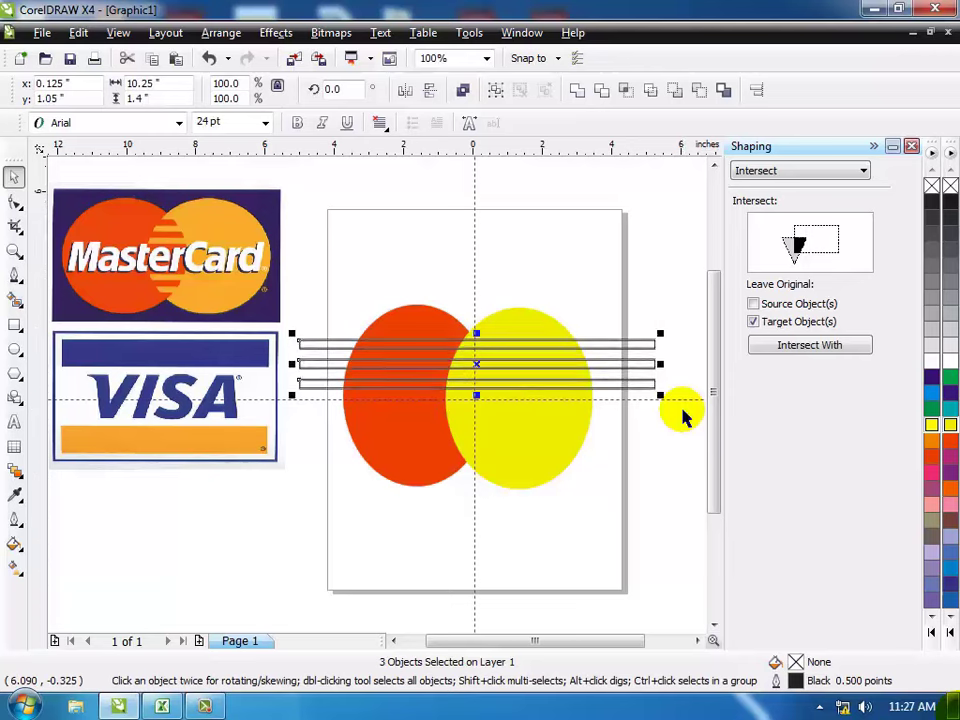
key(Down)
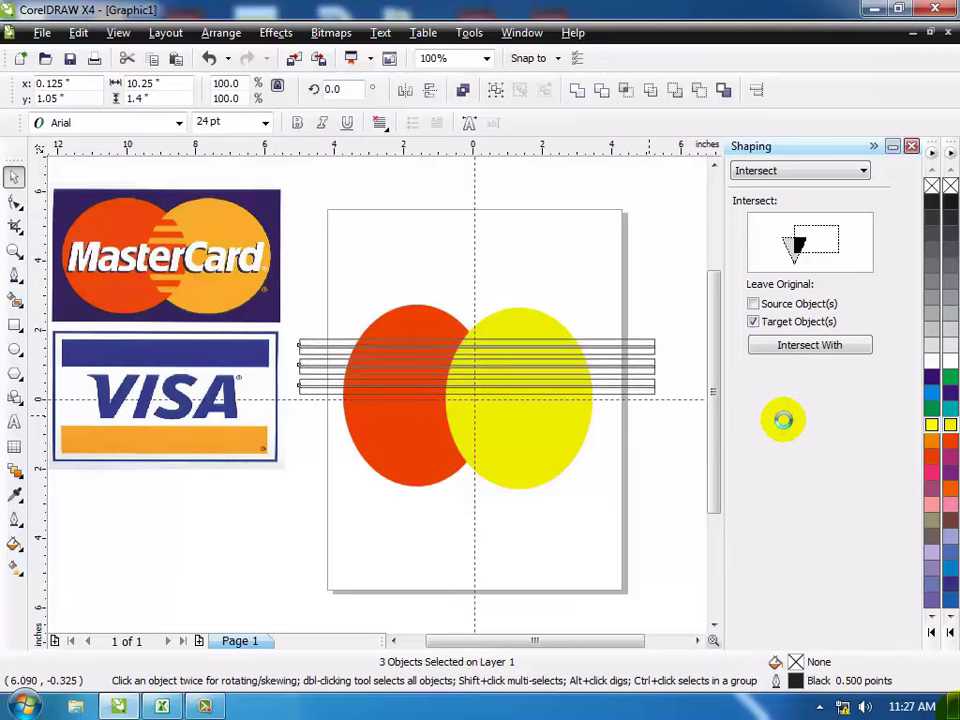
key(Down)
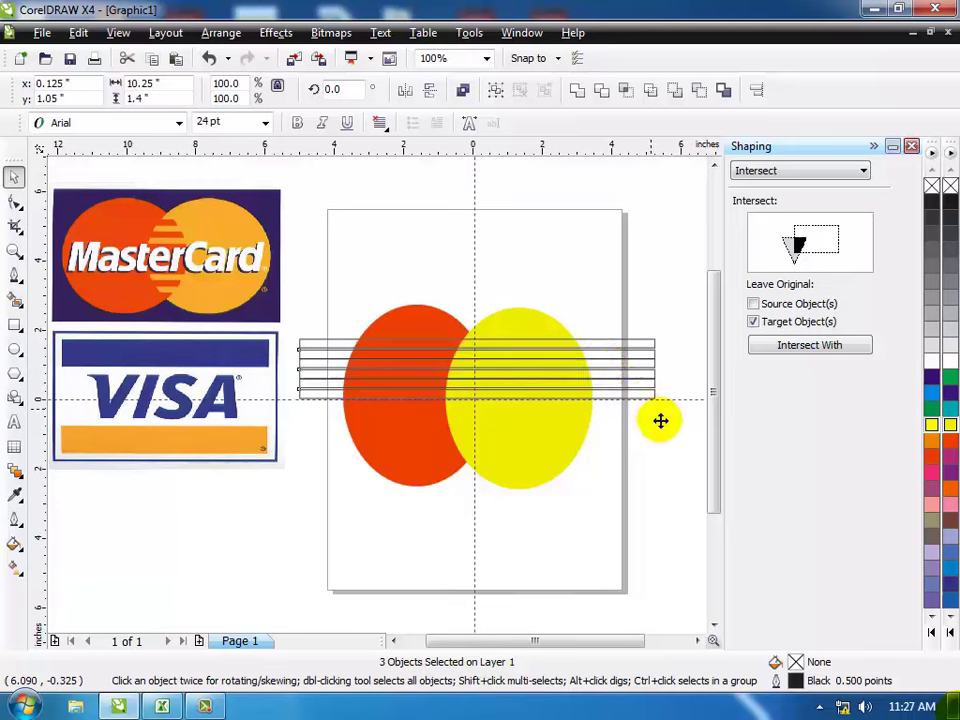
key(Down)
key(Down)
key(Down)
click(680, 415)
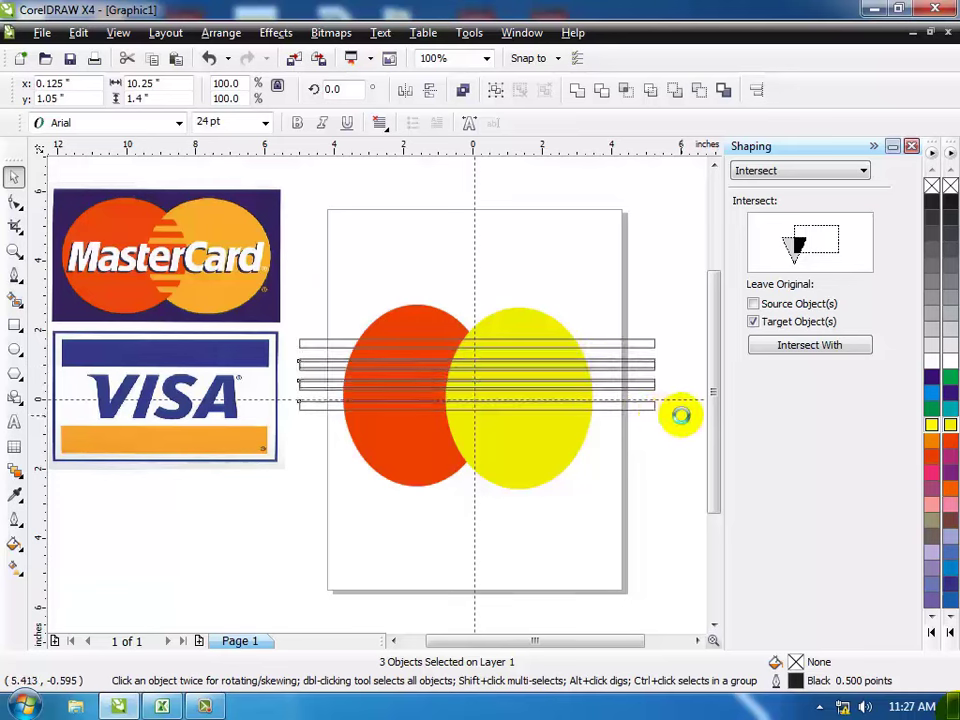
key(Down)
key(Down)
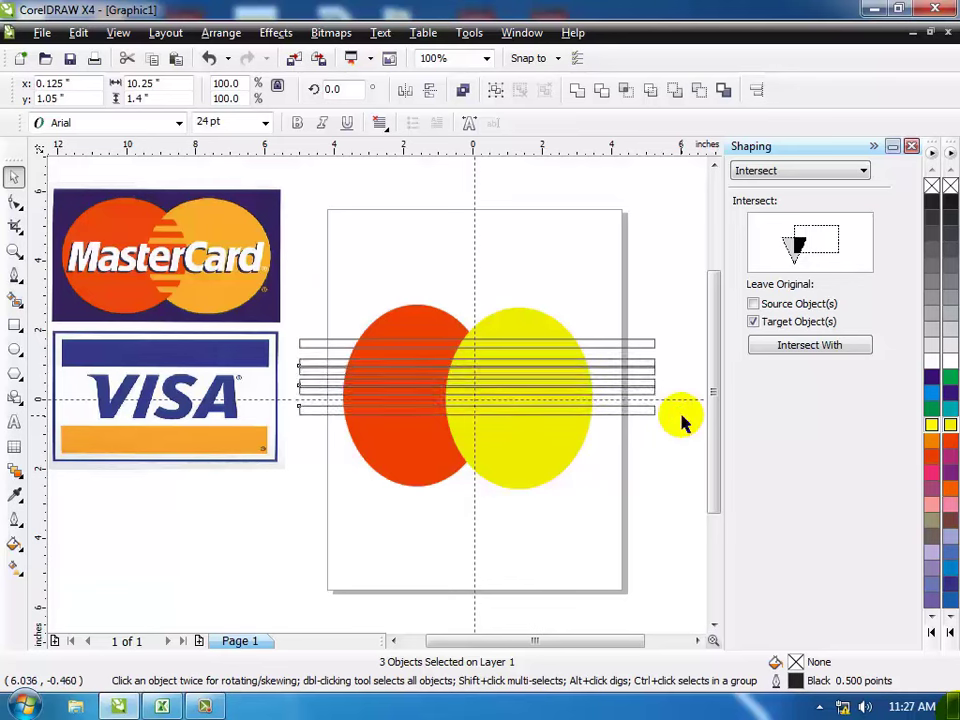
key(Down)
key(Down)
key(Down)
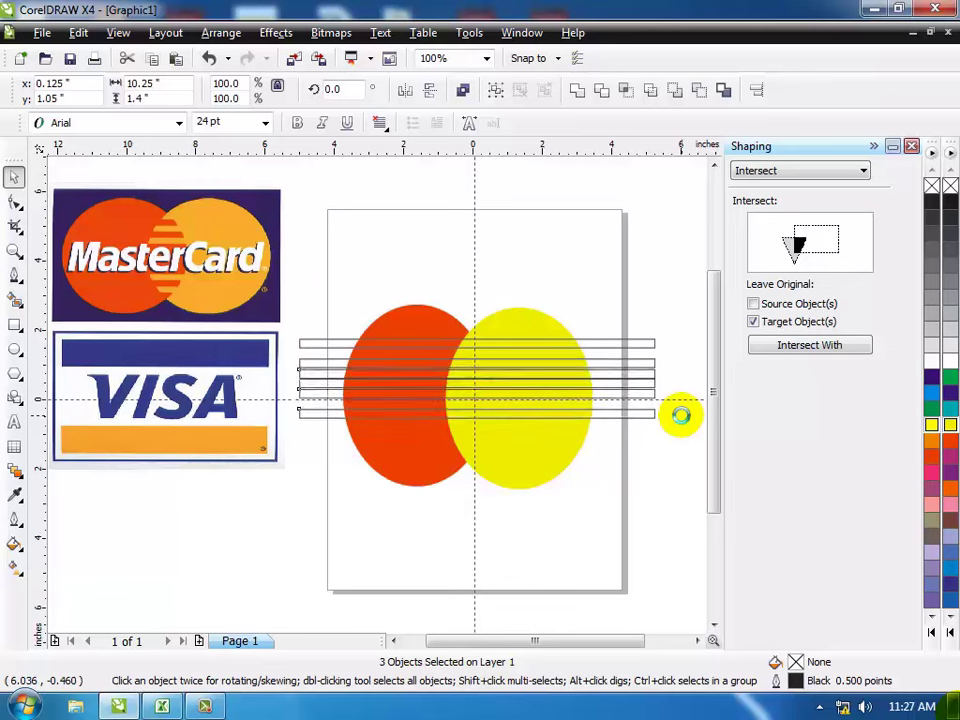
click(620, 418)
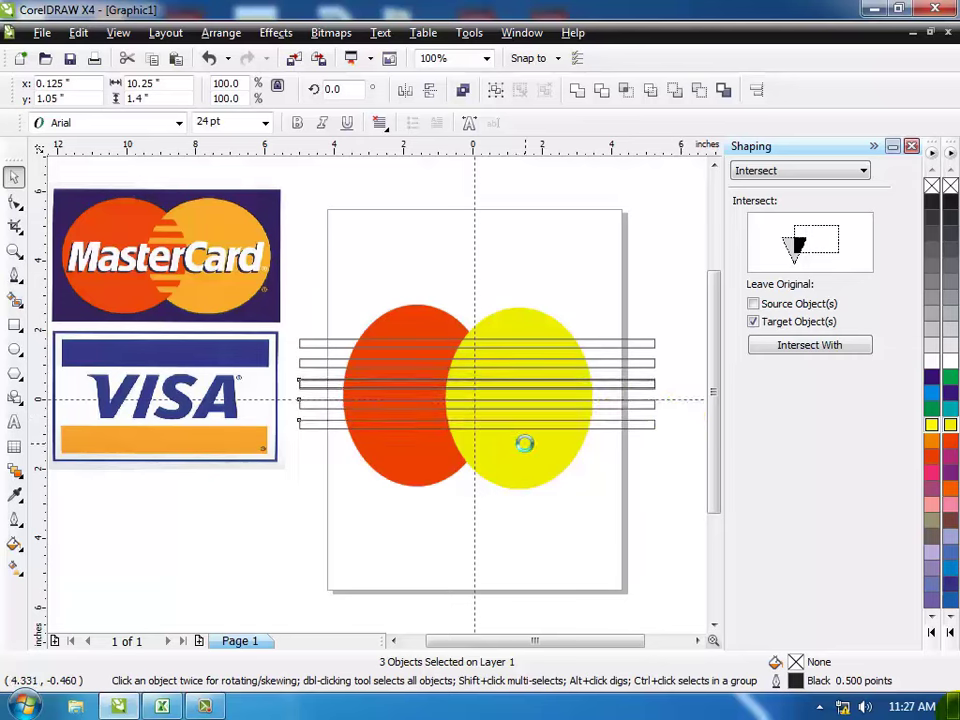
key(Down)
key(Down)
key(Down)
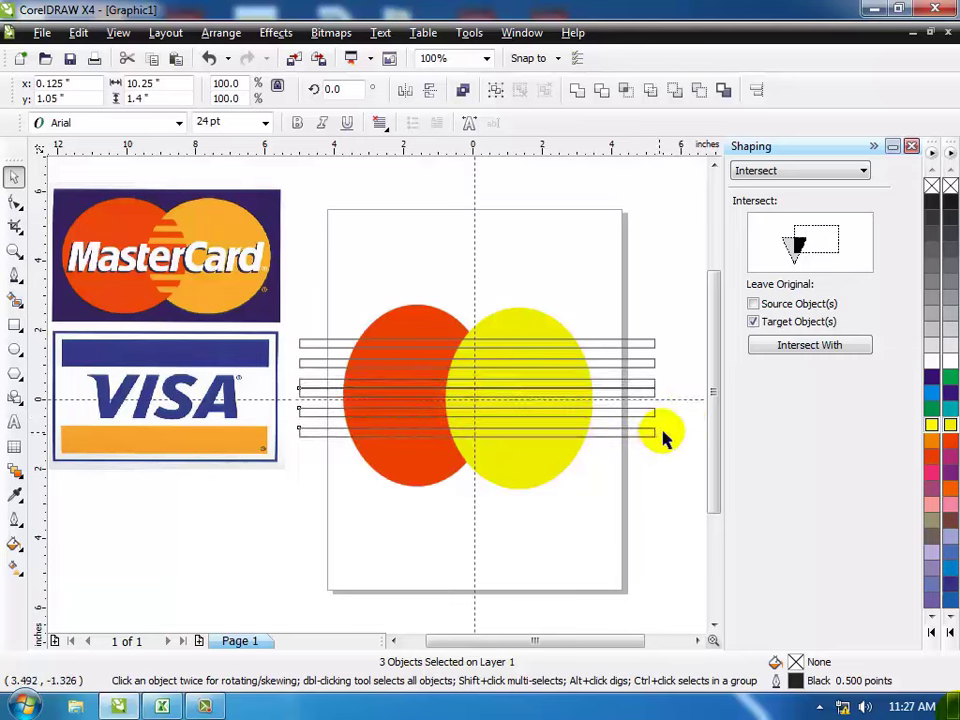
key(Down)
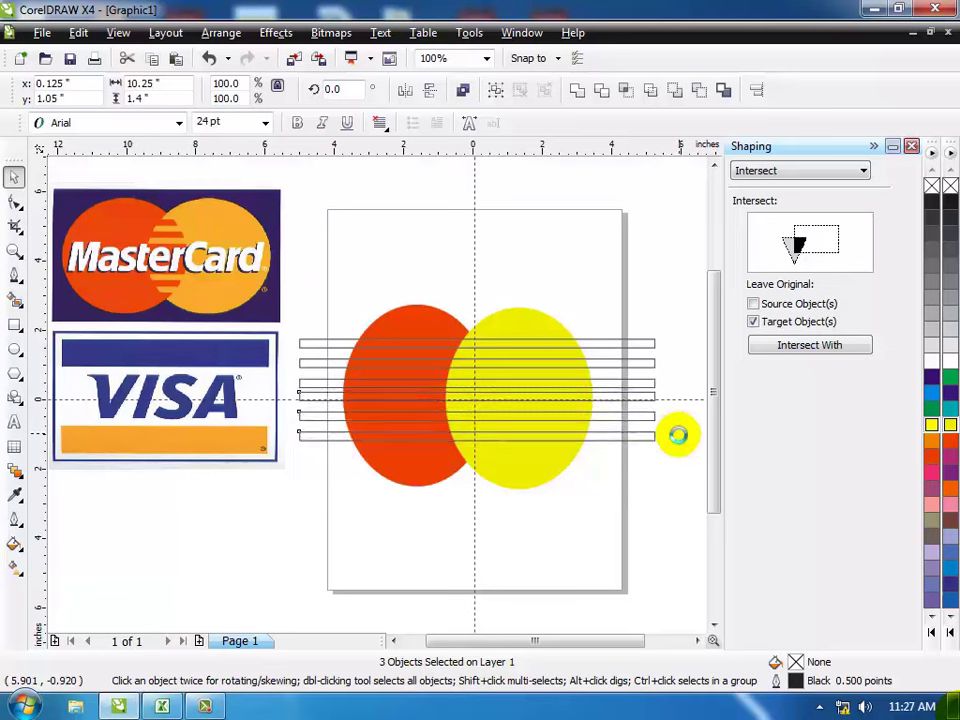
key(Down)
key(Down)
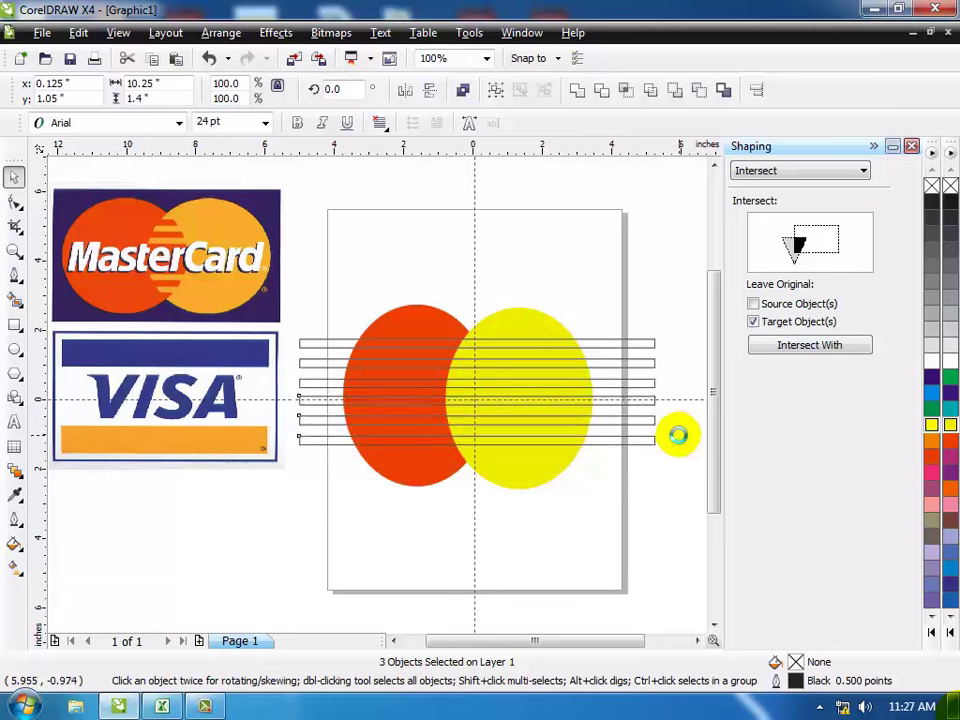
click(535, 260)
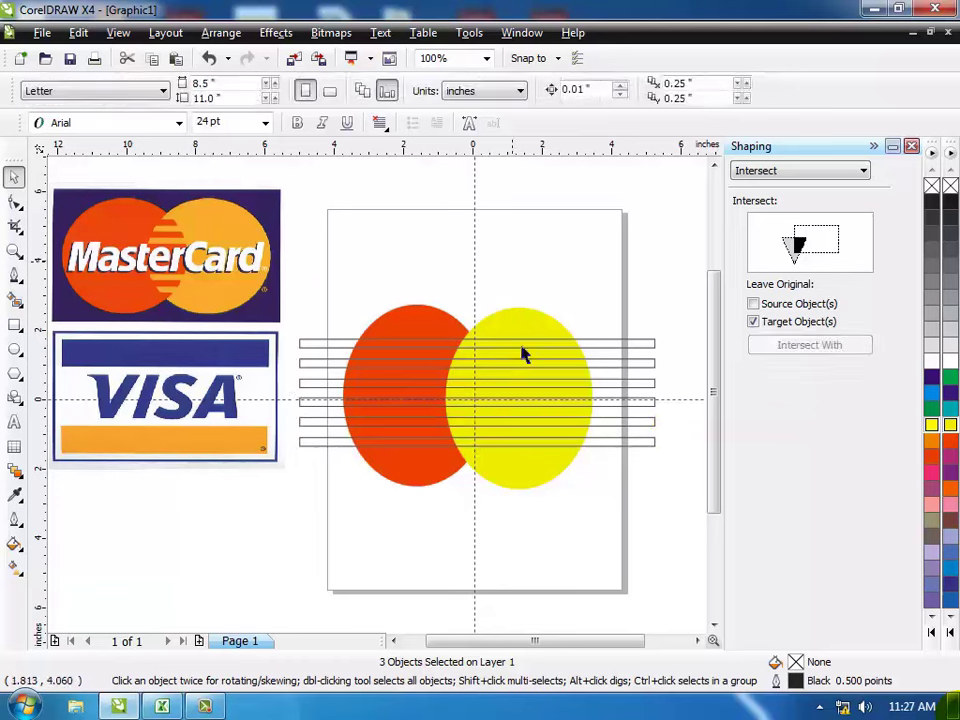
click(681, 343)
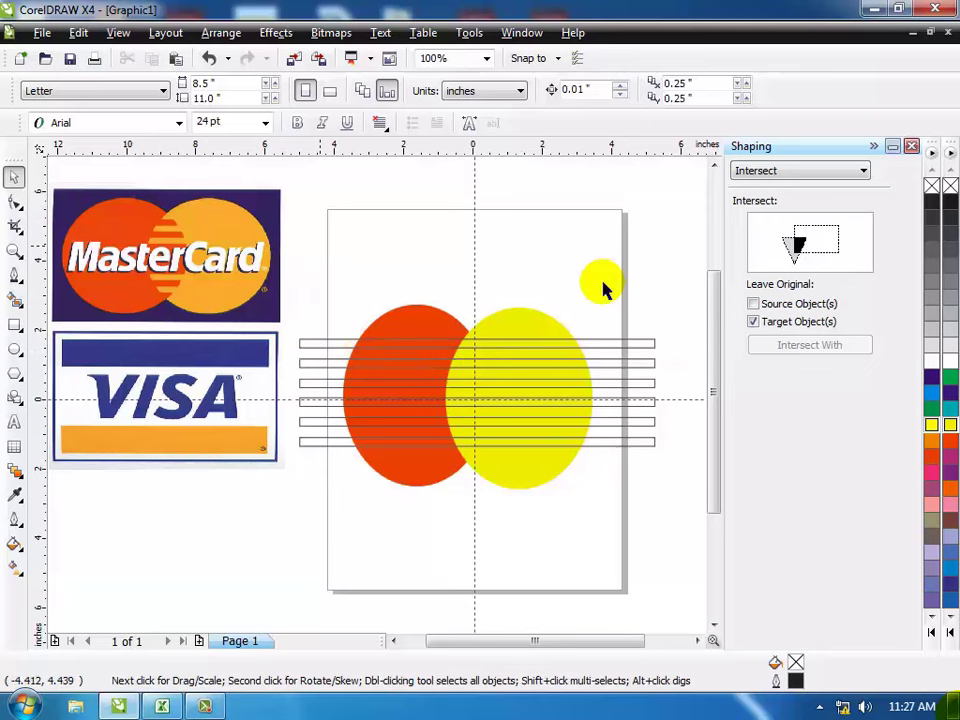
drag(676, 280, 246, 568)
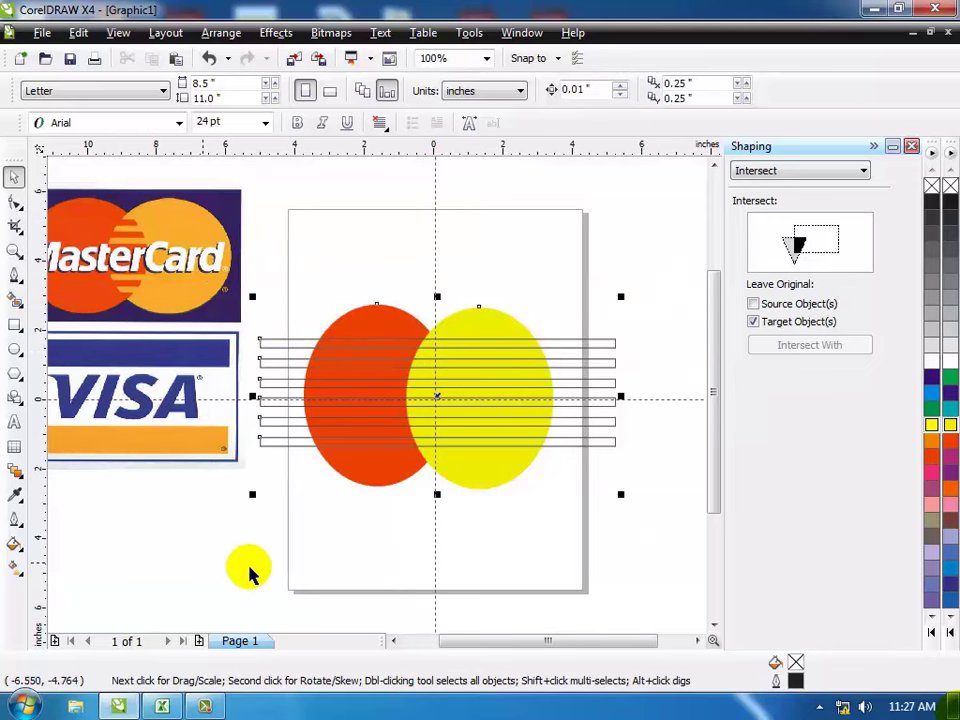
click(673, 217)
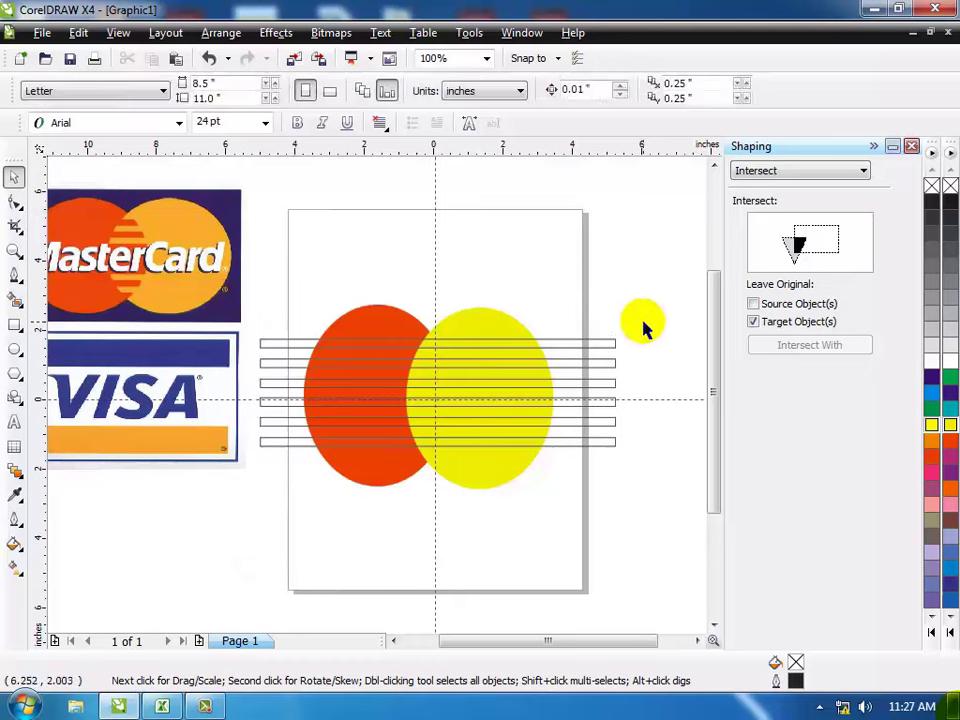
drag(612, 503, 212, 476)
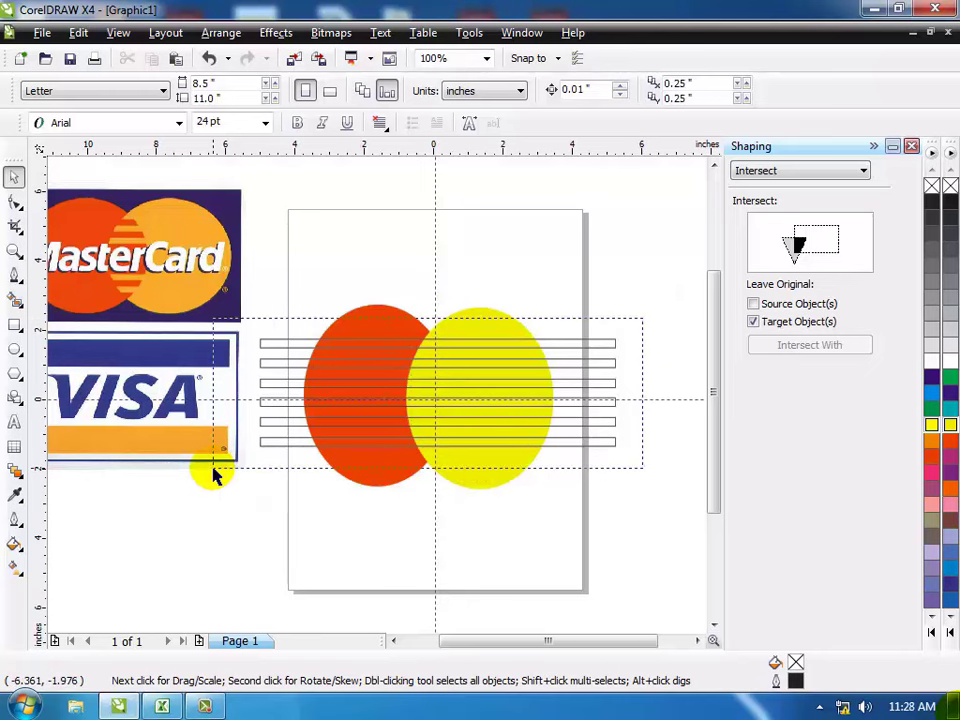
click(212, 467)
click(645, 330)
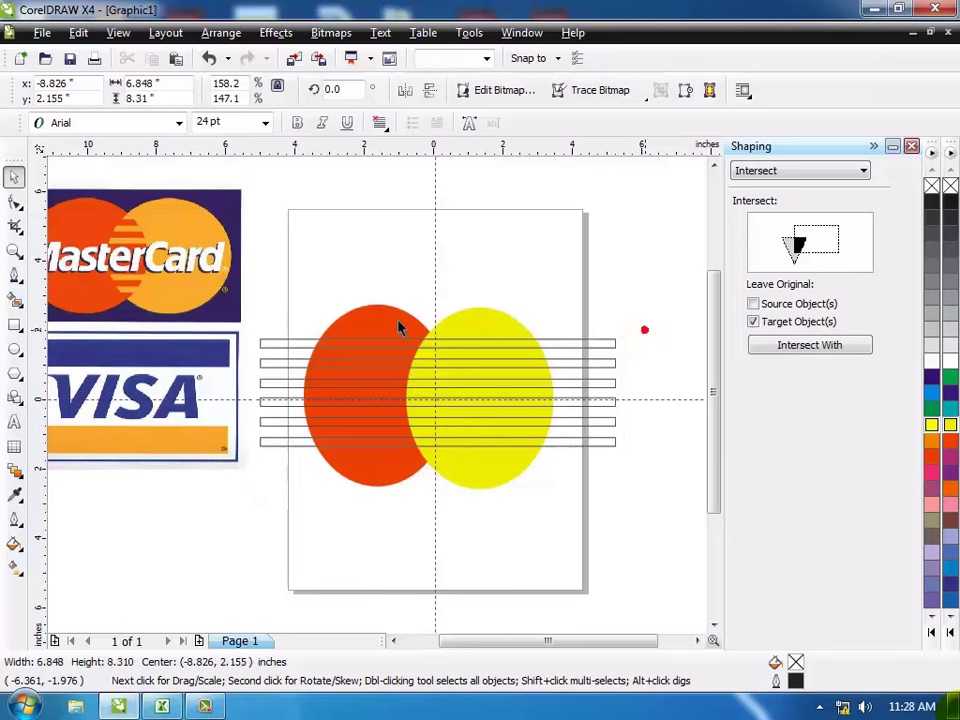
drag(373, 441, 641, 467)
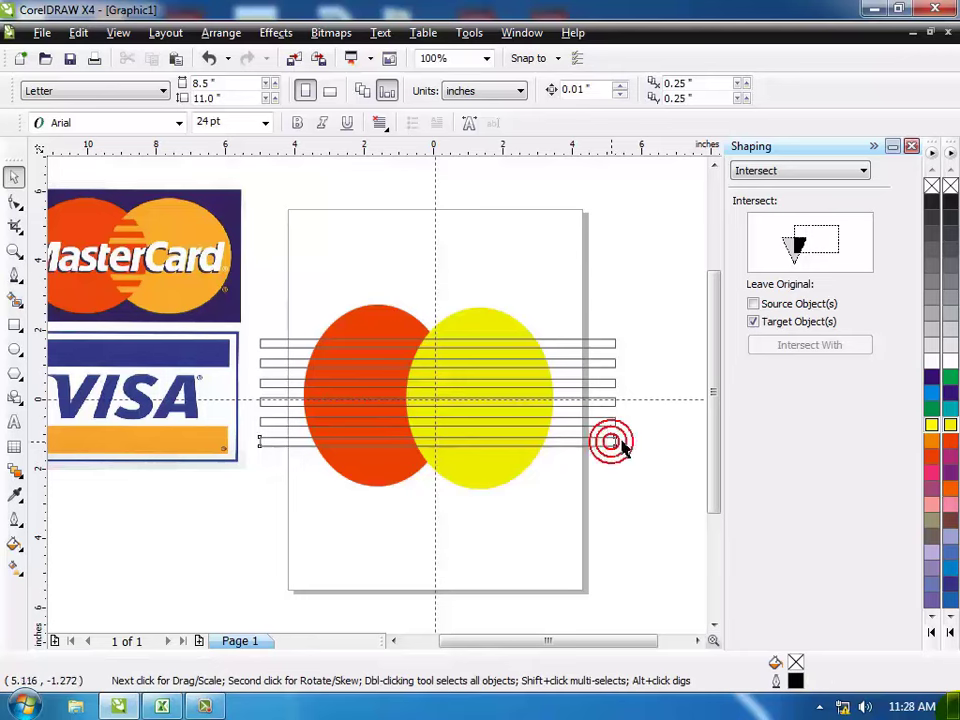
Select all six horizontal bars one by one and close the Shaping docker.
click(612, 441)
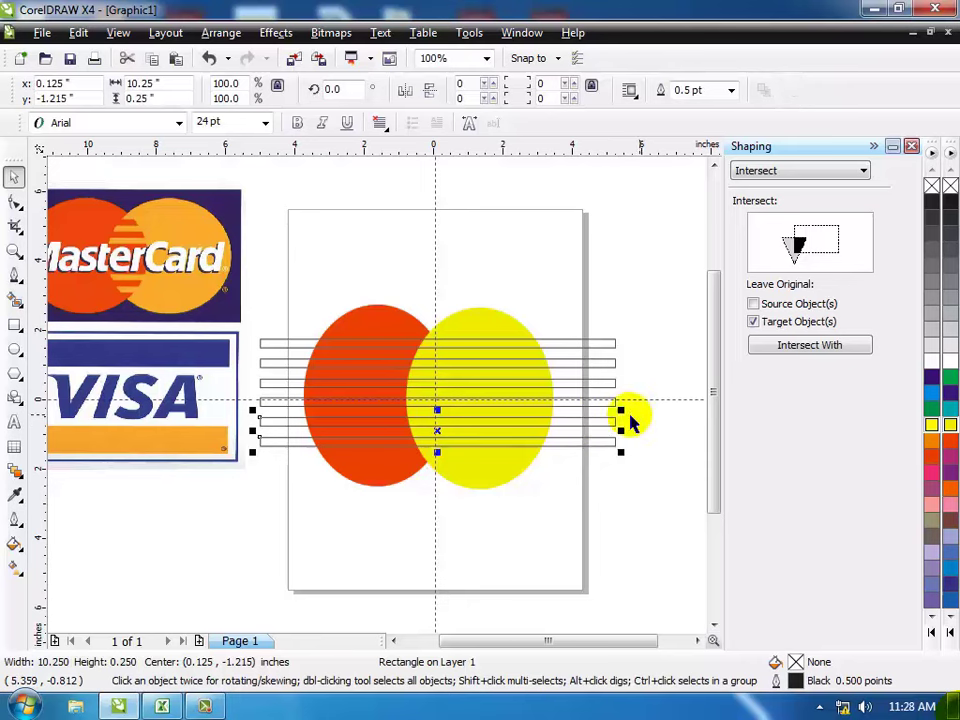
shift+click(604, 402)
shift+click(610, 381)
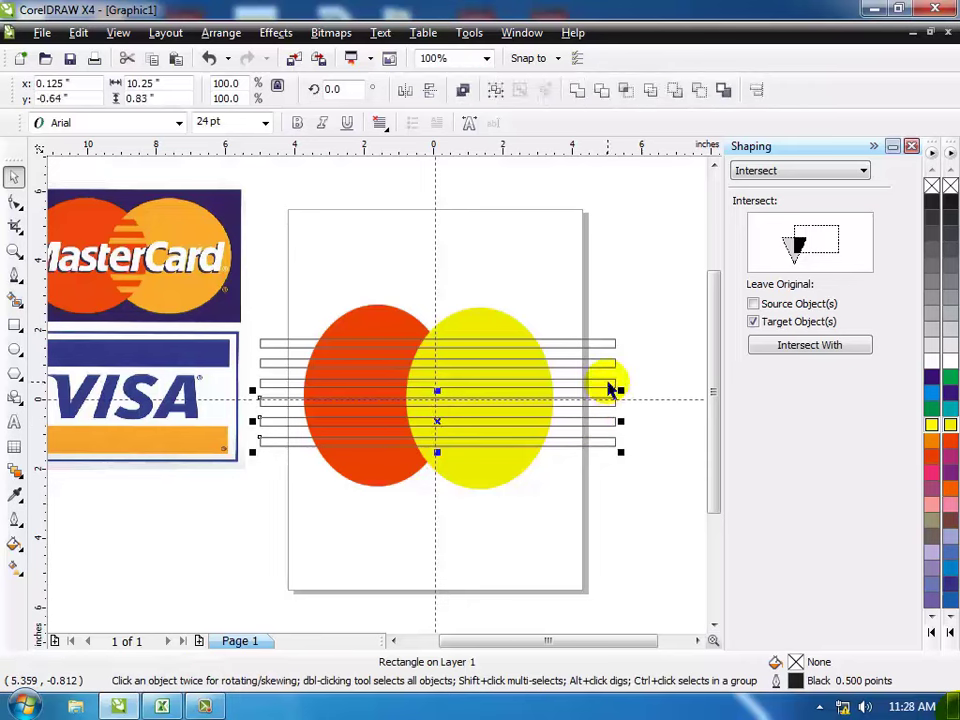
shift+click(604, 344)
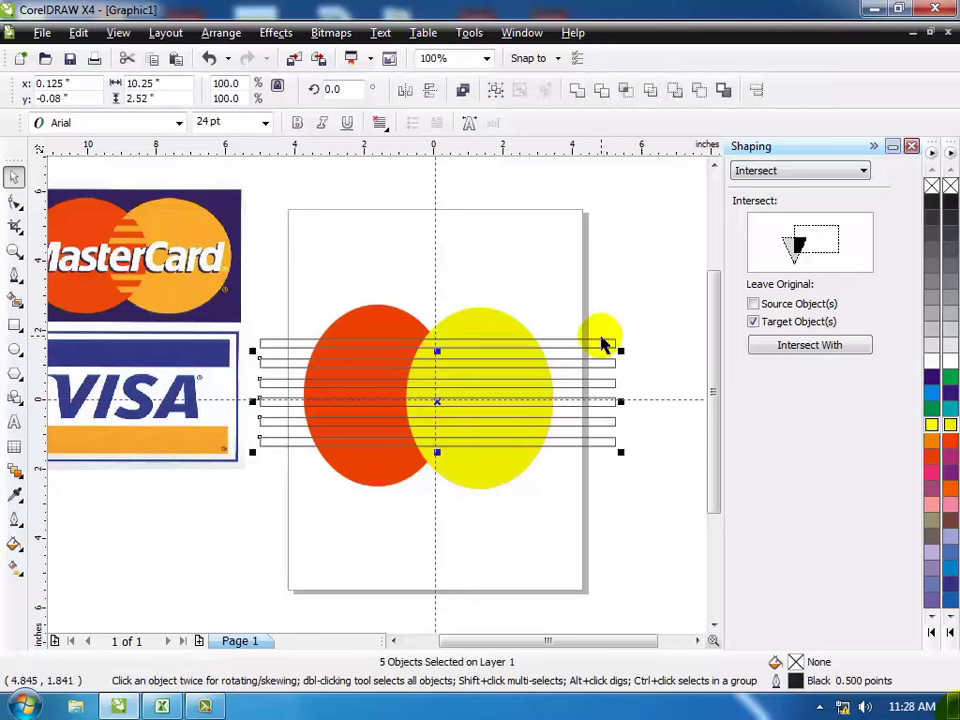
shift+click(606, 346)
shift+click(262, 429)
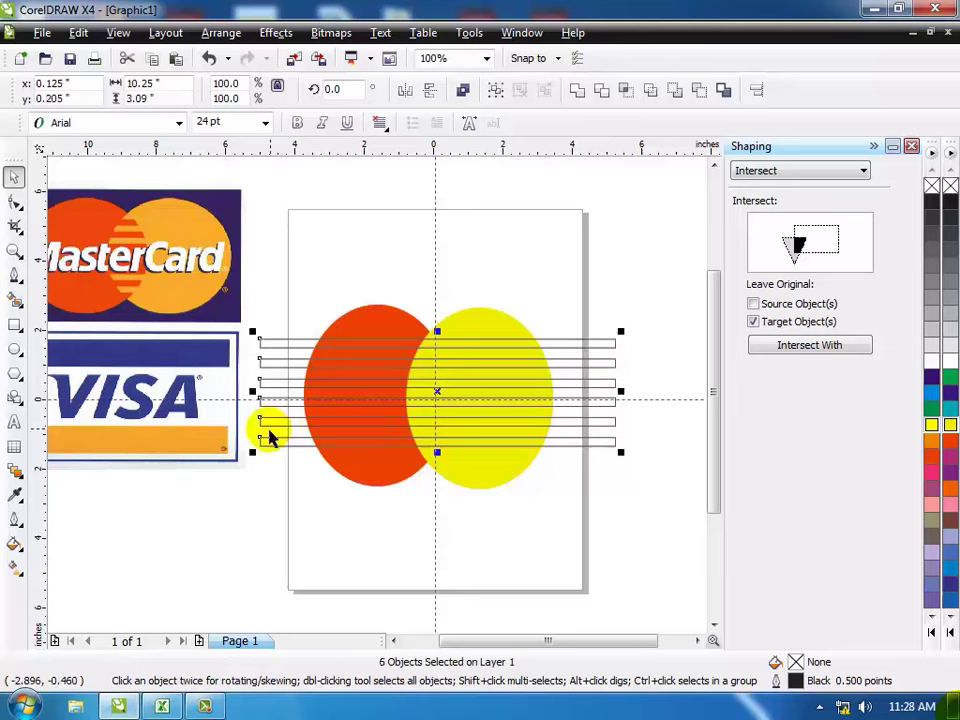
shift+click(263, 340)
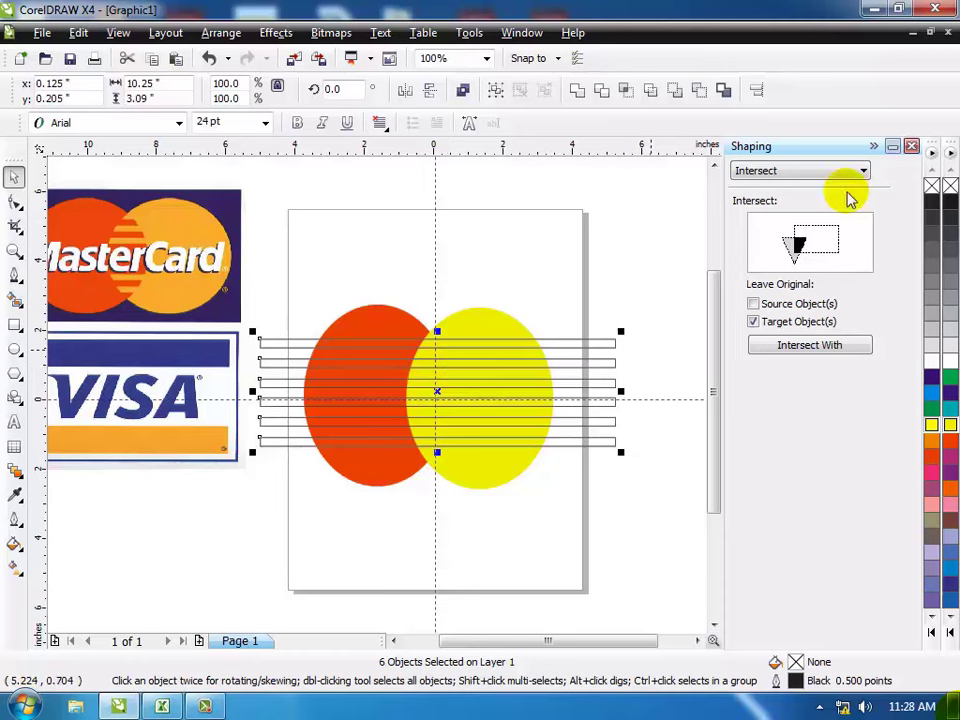
click(906, 147)
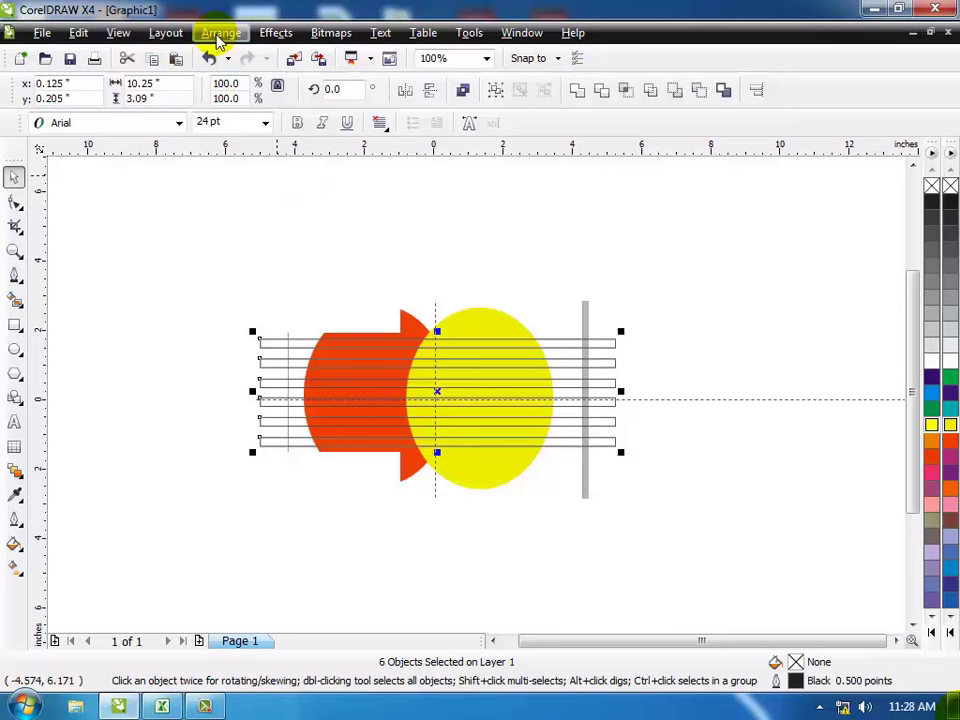
Undo the last few downward nudges of the lower three bars until their center sits at y -0.56 inches.
click(418, 418)
click(435, 259)
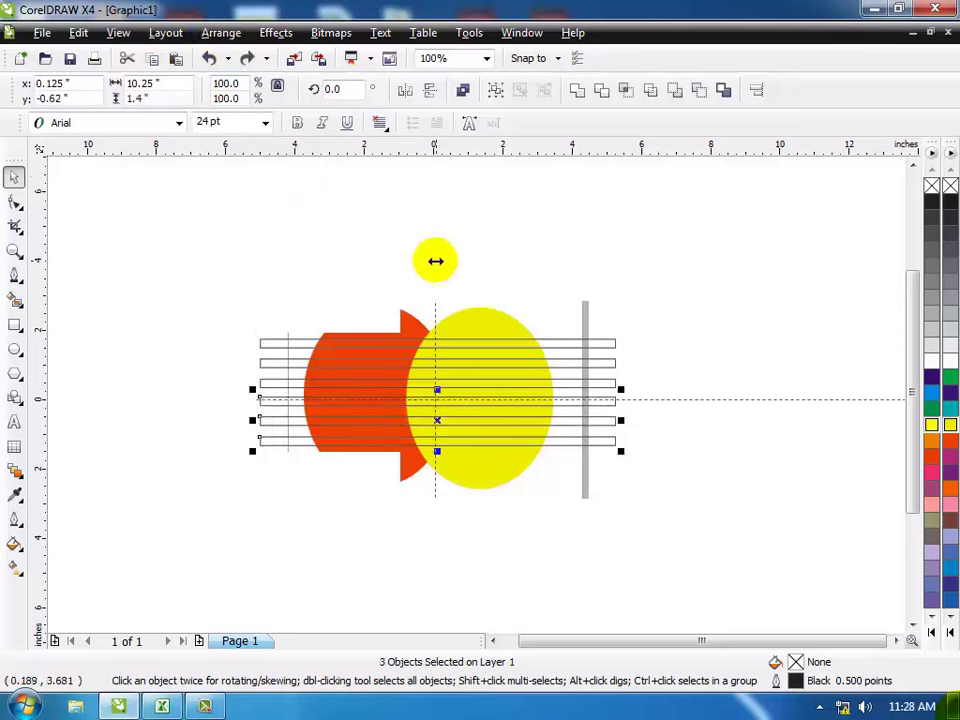
click(377, 294)
double_click(405, 322)
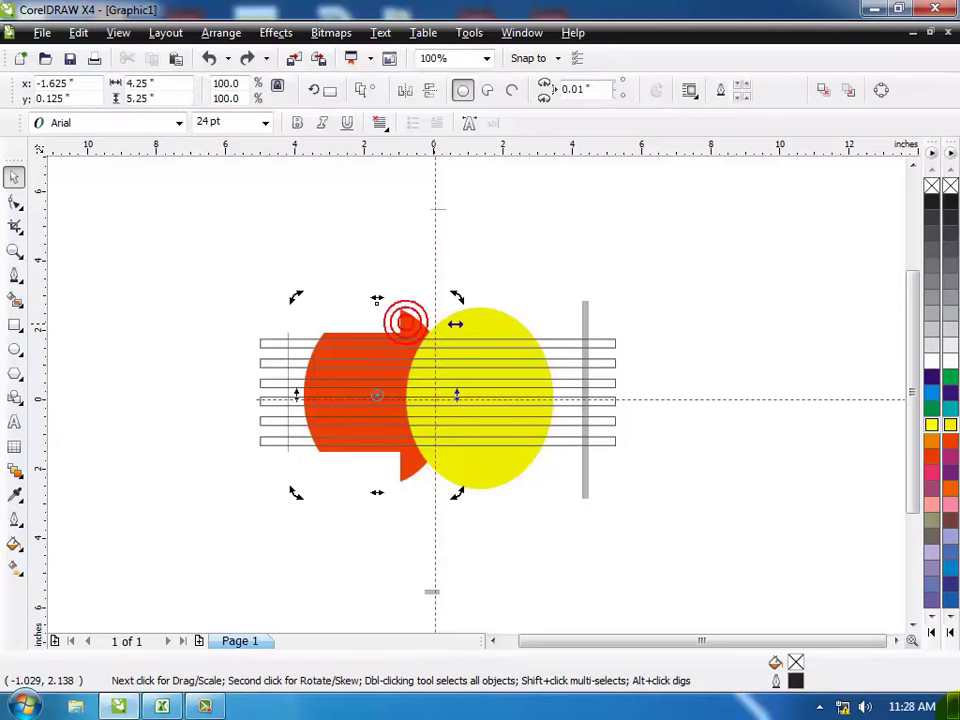
click(539, 272)
click(540, 280)
key(ctrl+z)
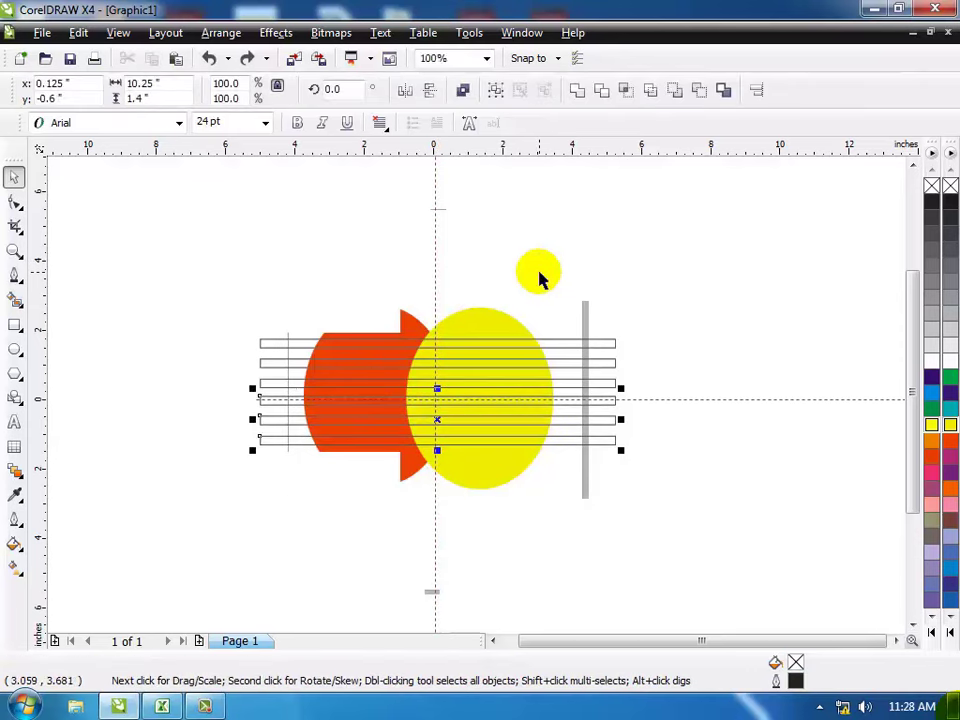
key(Up)
key(Up)
key(Up)
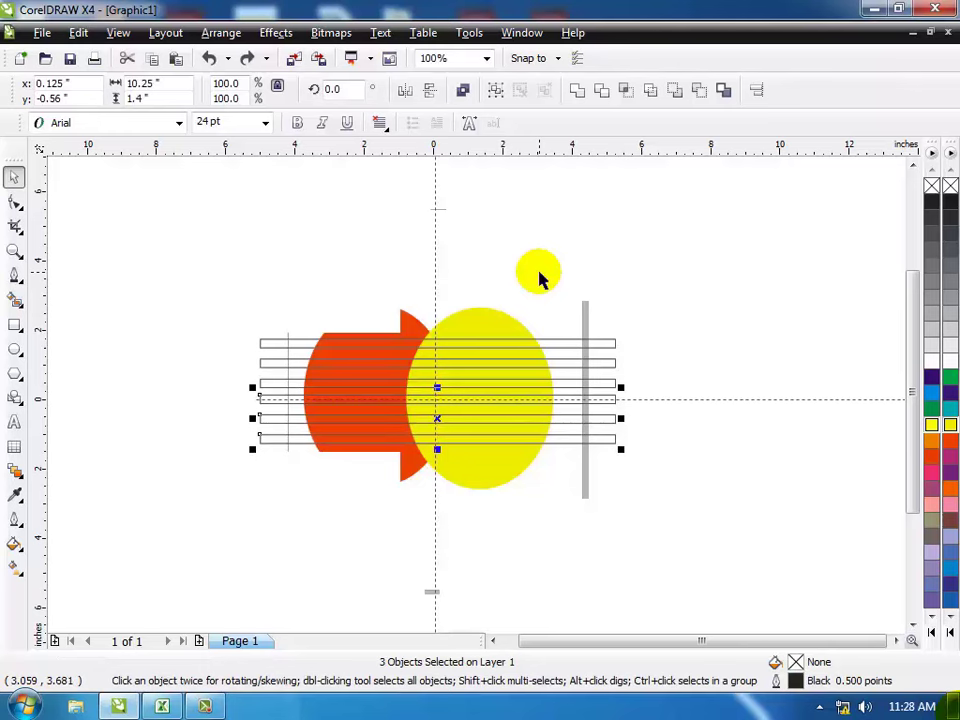
click(622, 251)
click(365, 321)
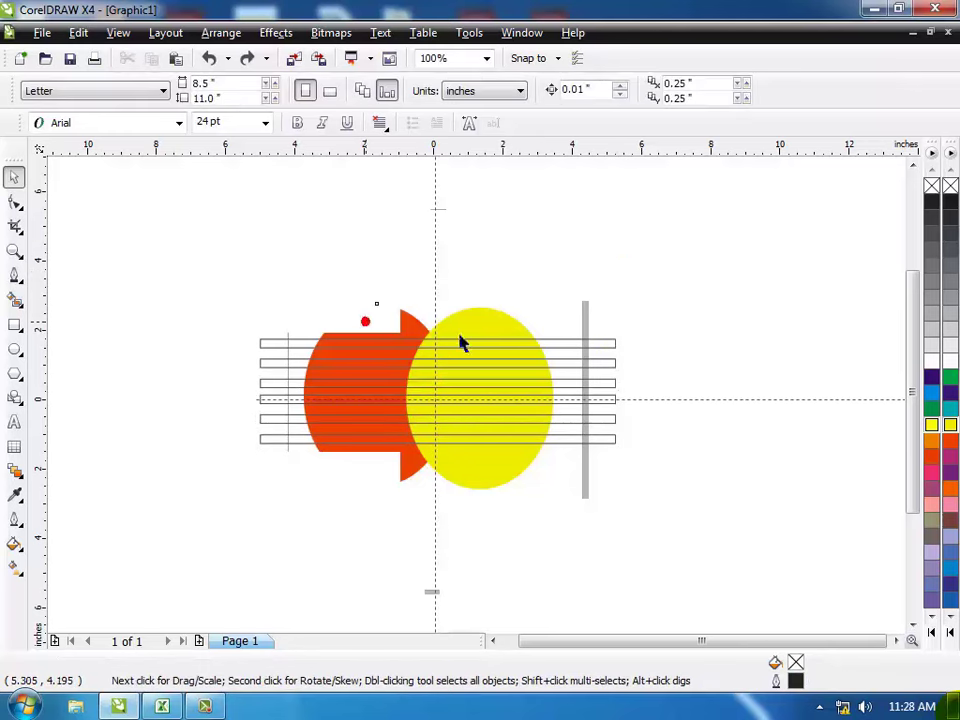
click(519, 326)
Select all six horizontal bars crossing the red and yellow ellipses, leaving both ellipses out of the selection.
scroll(456, 392, down, 3)
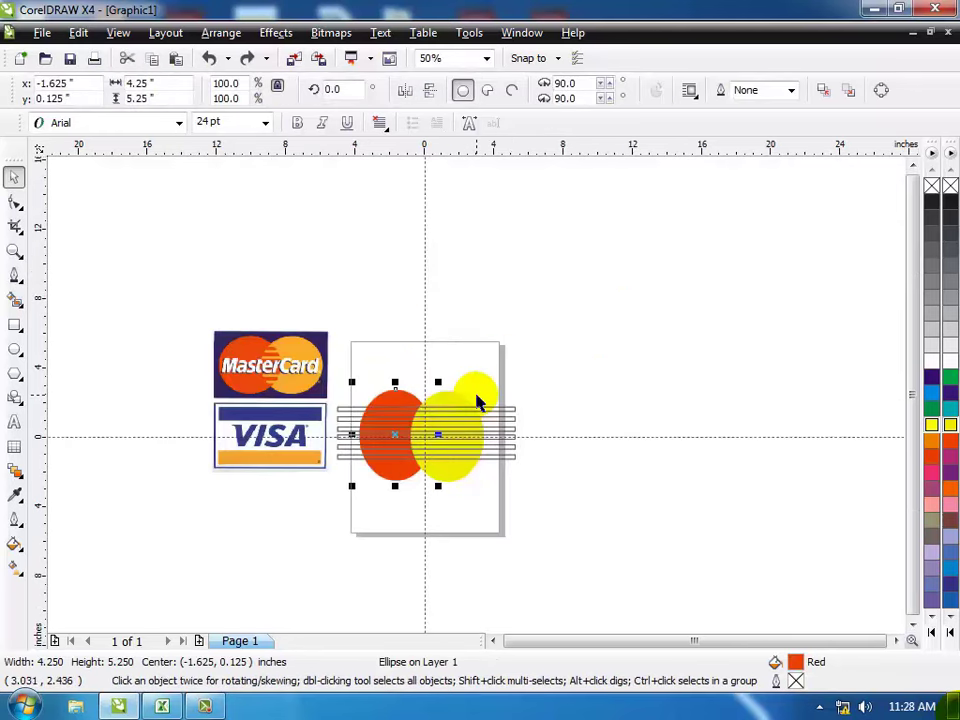
scroll(476, 400, up, 2)
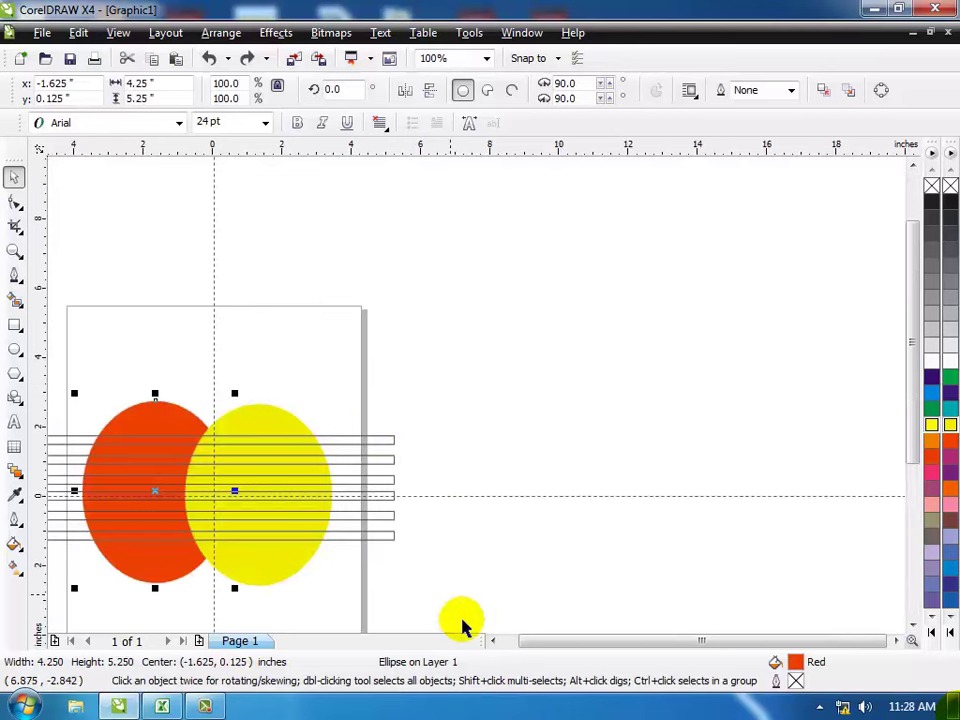
click(497, 641)
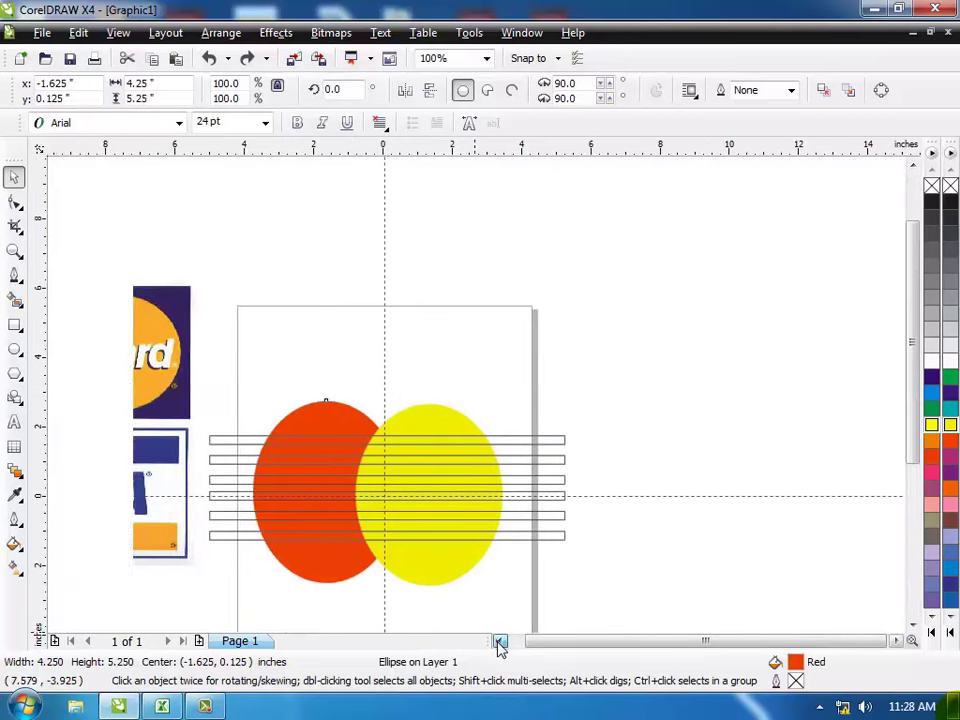
click(827, 368)
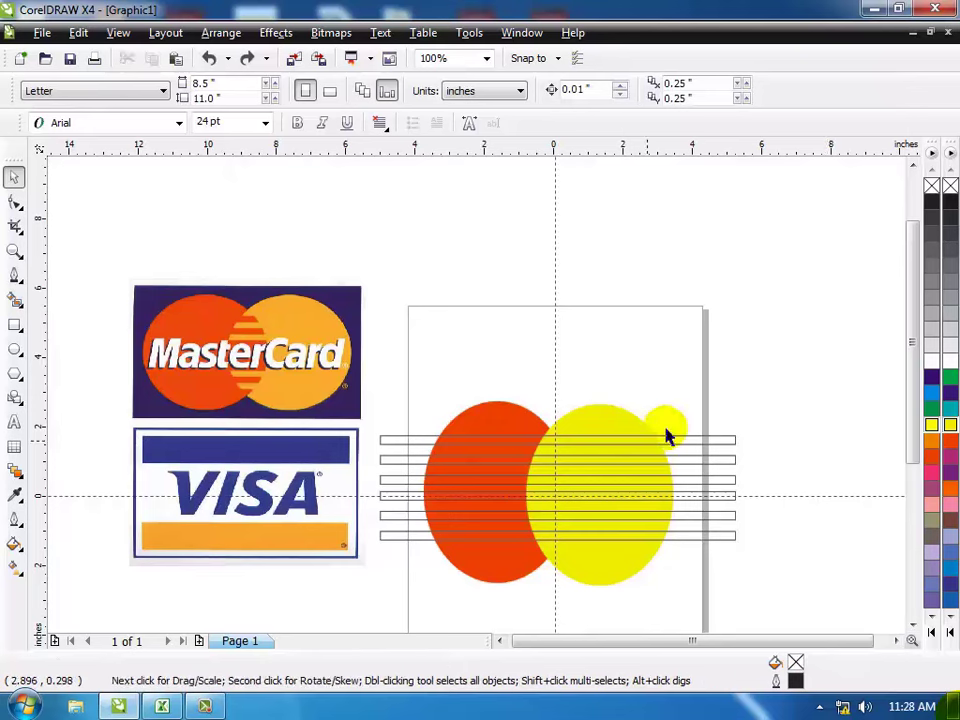
drag(752, 422, 370, 572)
click(414, 439)
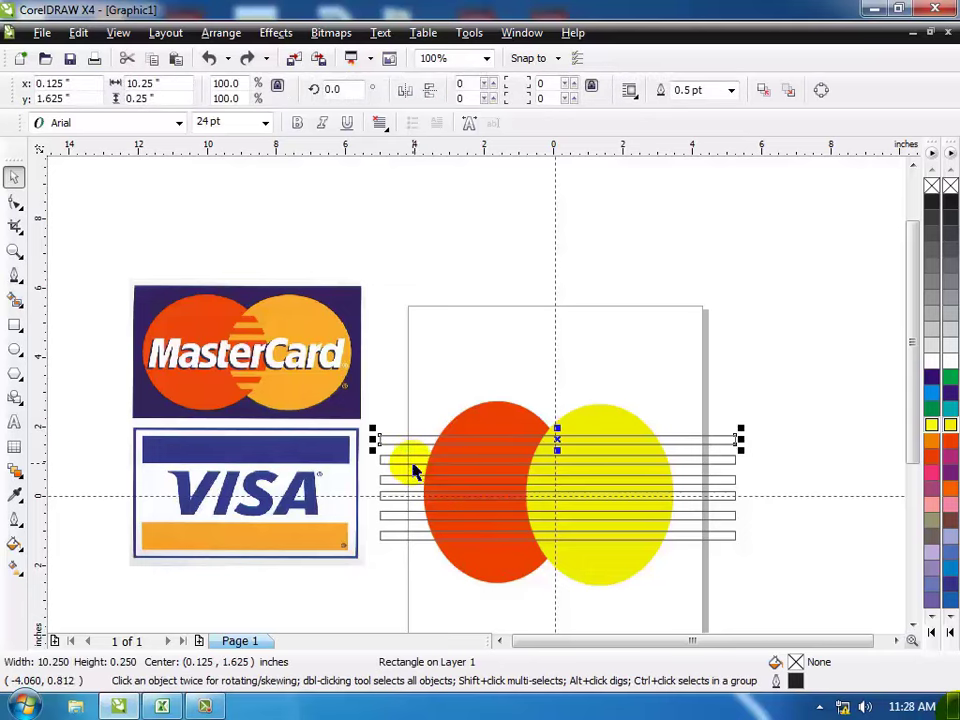
shift+click(388, 461)
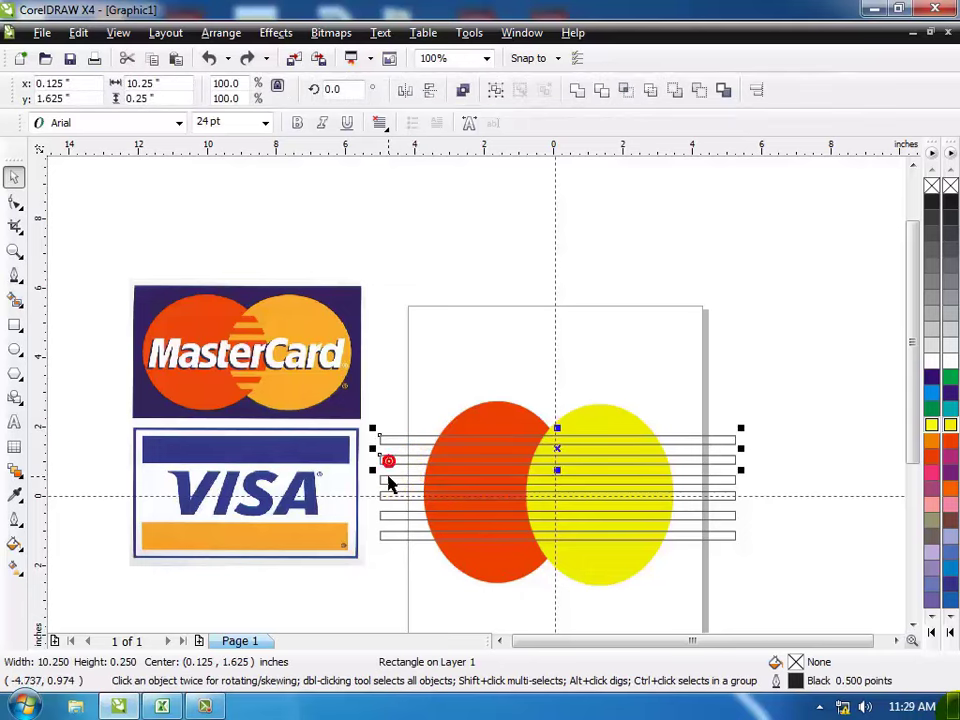
shift+click(390, 481)
click(393, 497)
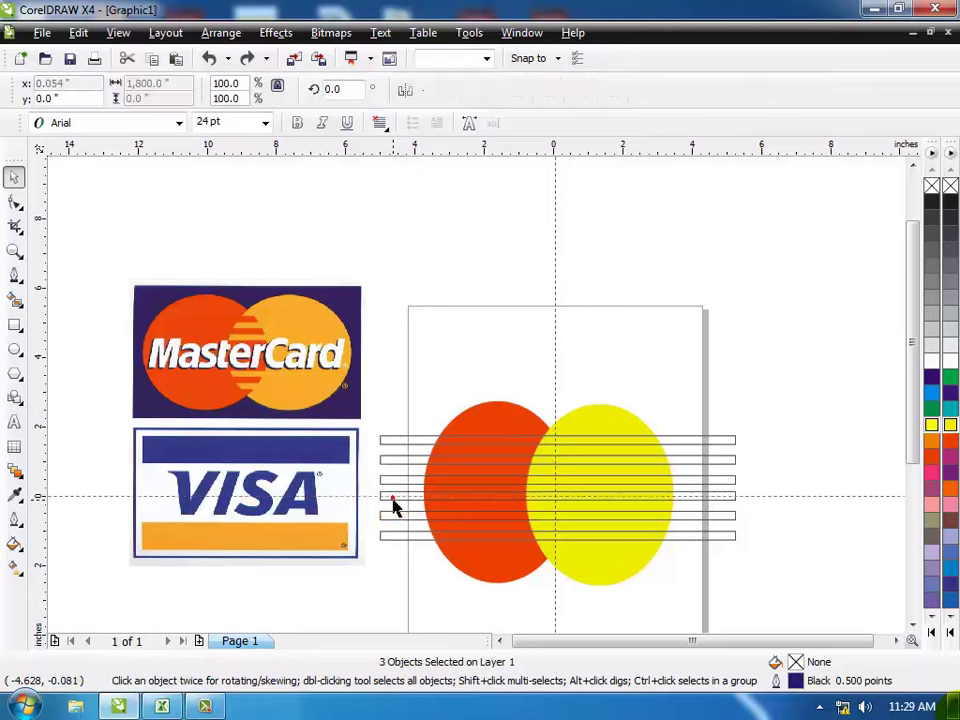
shift+click(394, 480)
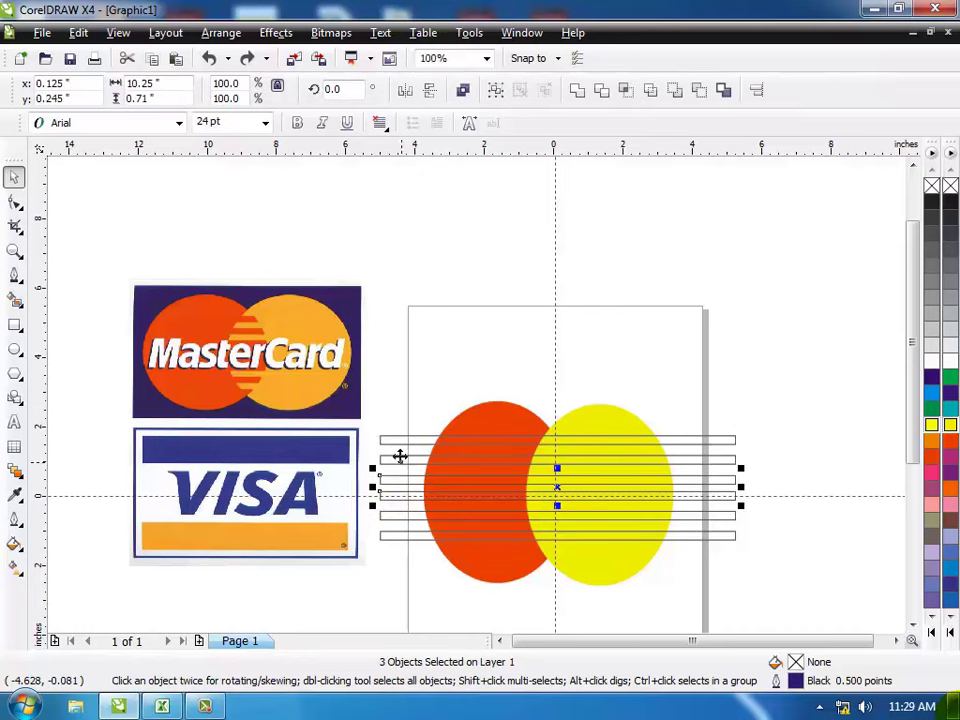
shift+click(394, 440)
shift+click(389, 516)
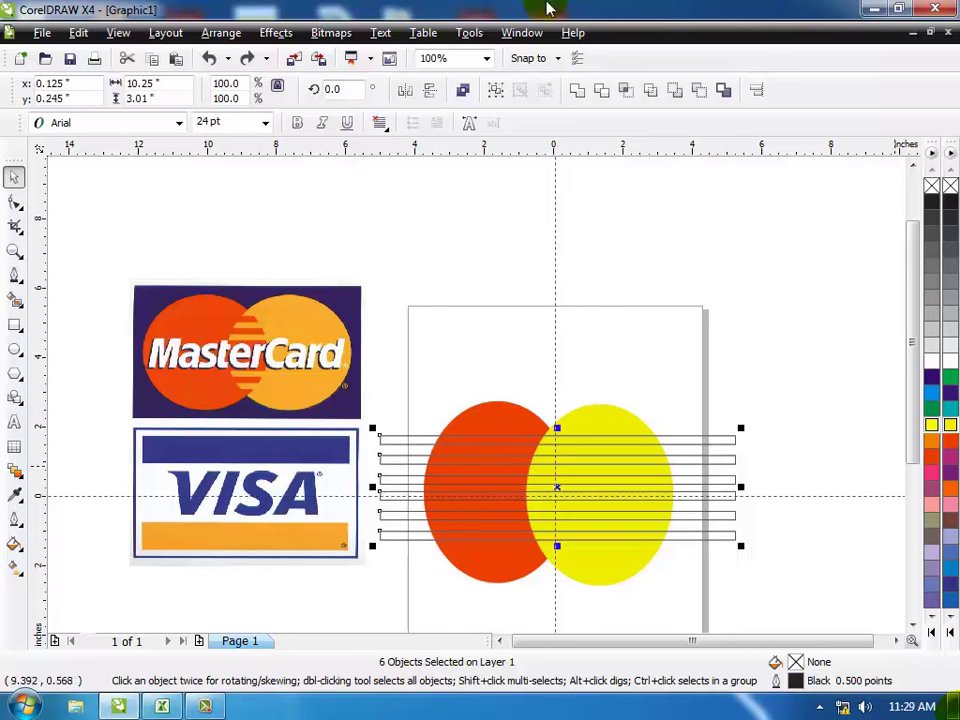
Open the Shaping docker with the six bars selected and display its choice of shaping operations.
click(212, 34)
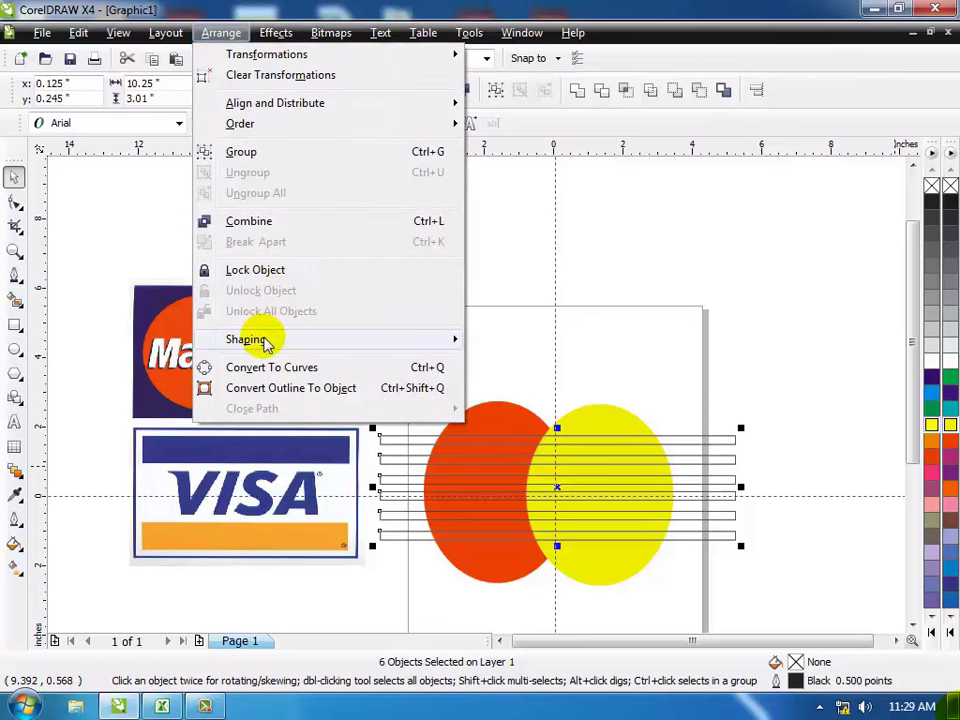
mouse_move(266, 345)
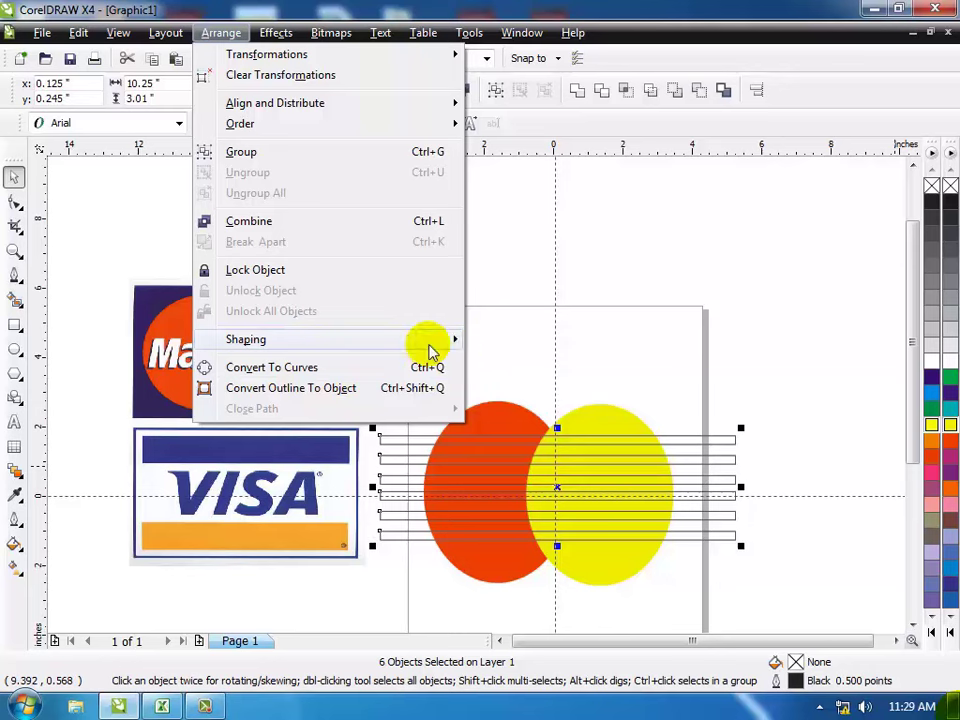
click(248, 340)
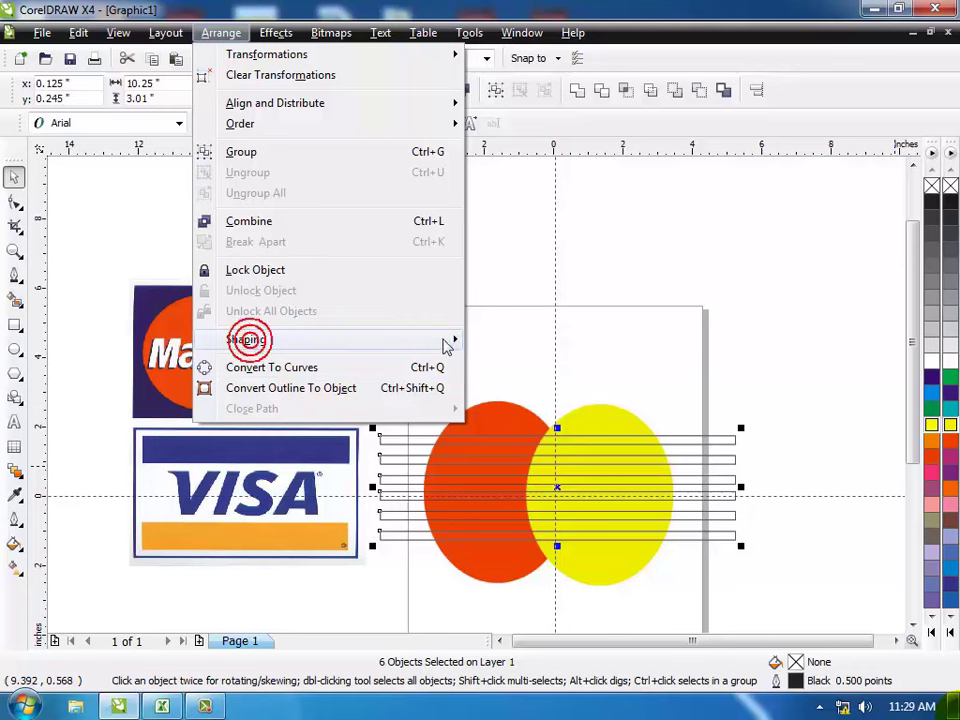
click(454, 338)
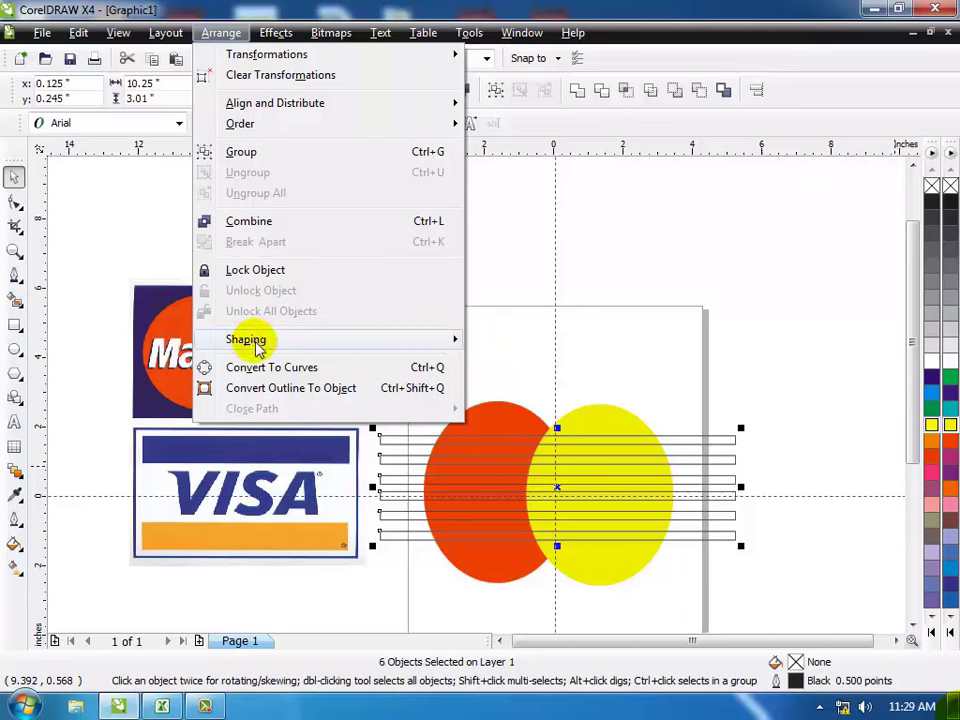
click(221, 33)
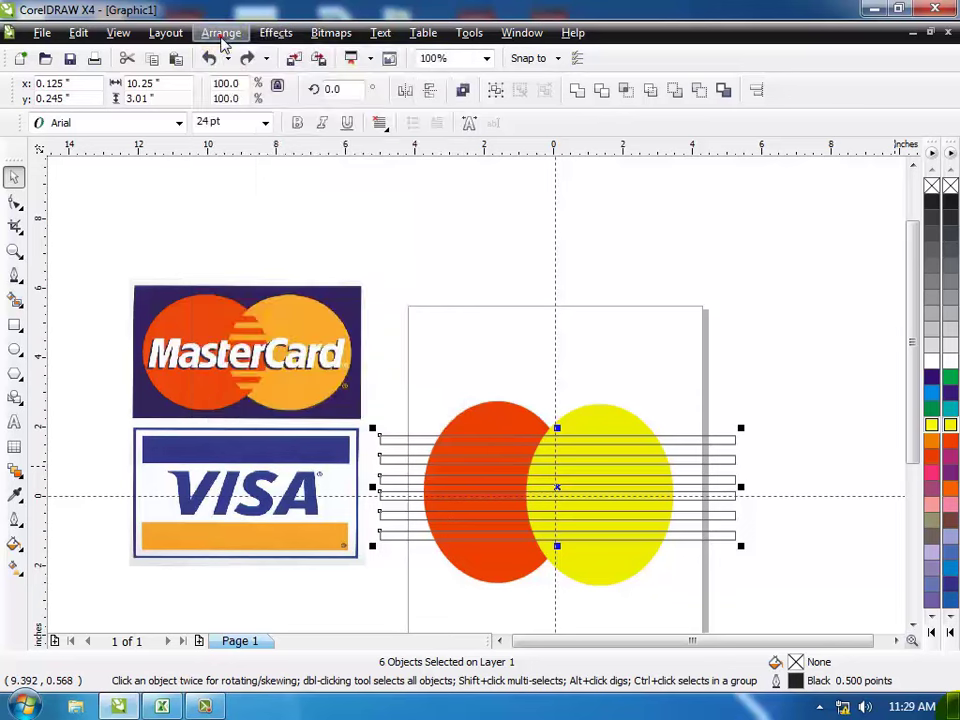
click(221, 33)
mouse_move(251, 343)
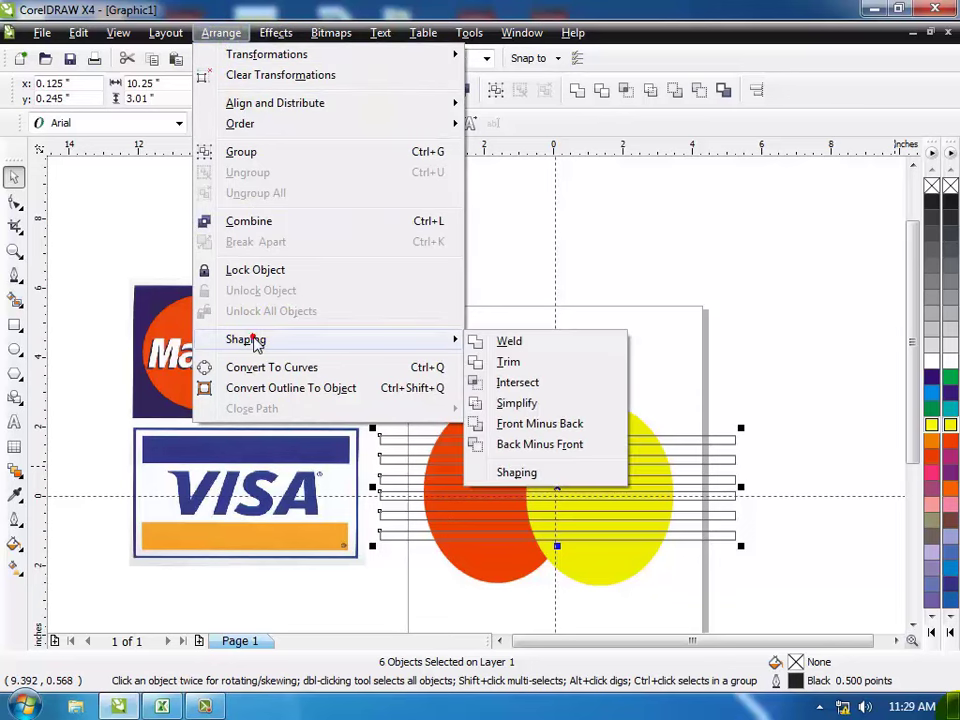
click(515, 474)
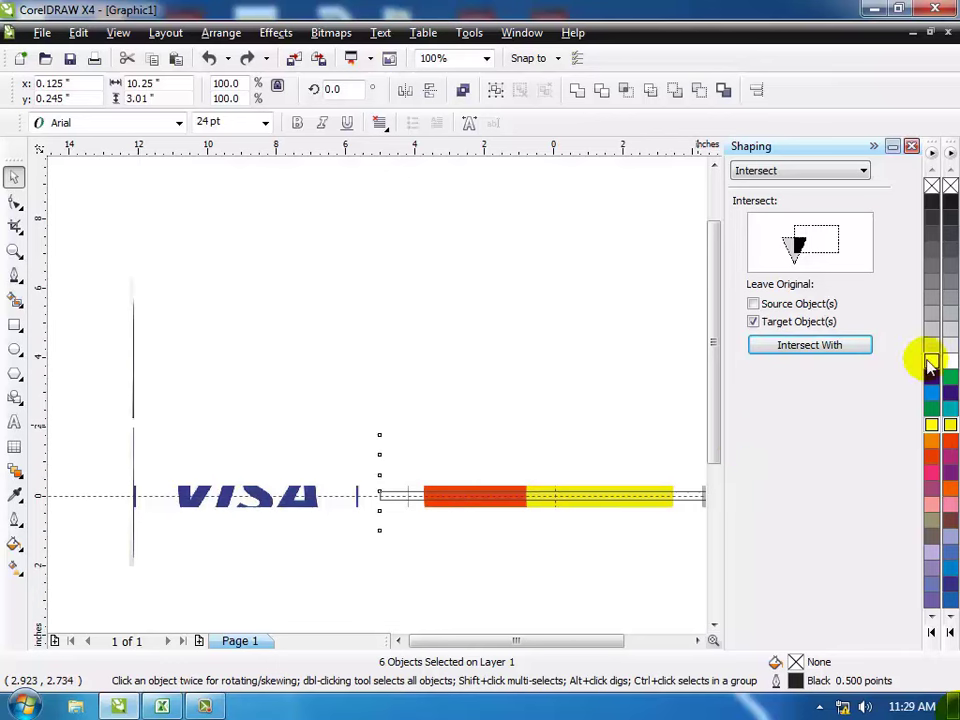
click(866, 172)
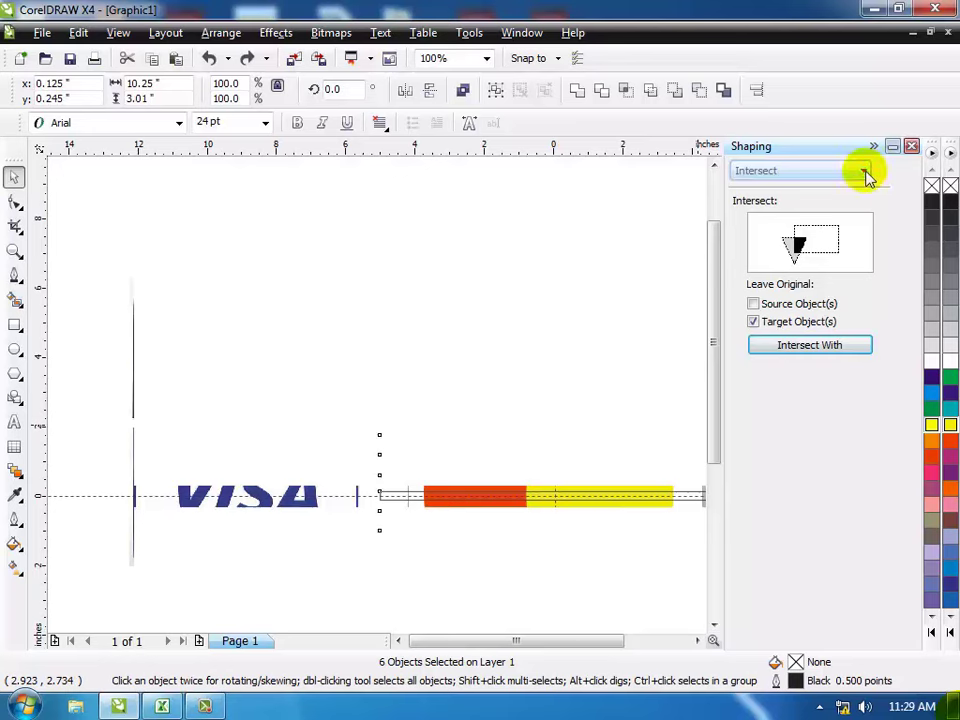